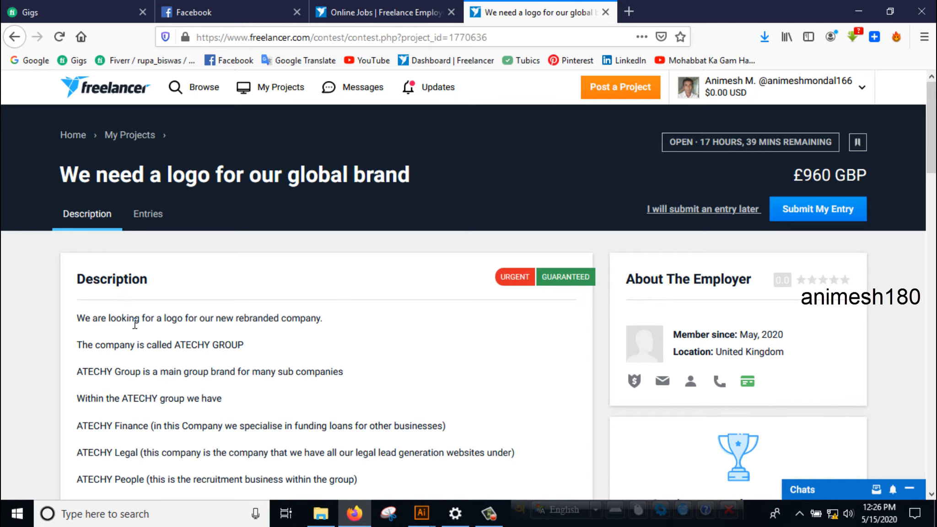
- Read the logo contest's description, noting the company name, the sub-brands, the style requirements and the attached files
left_click_drag(84, 286, 156, 287)
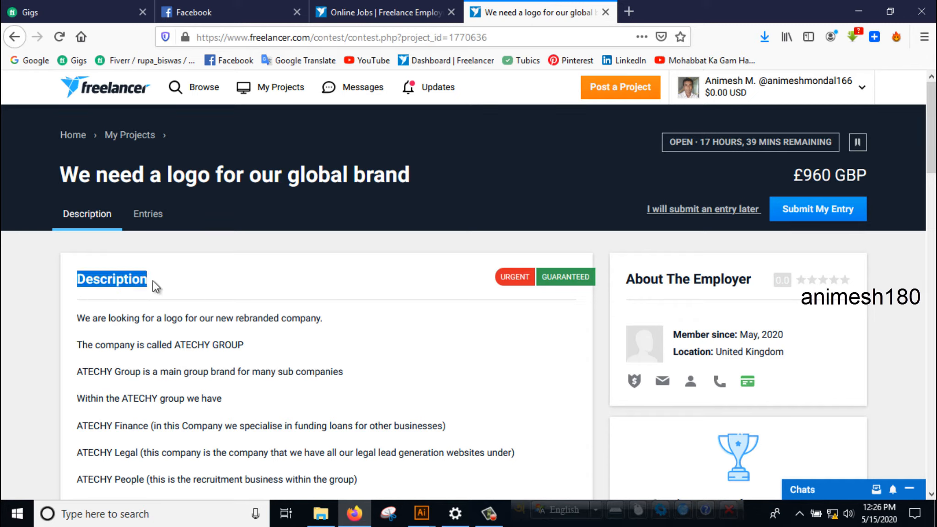
left_click(158, 286)
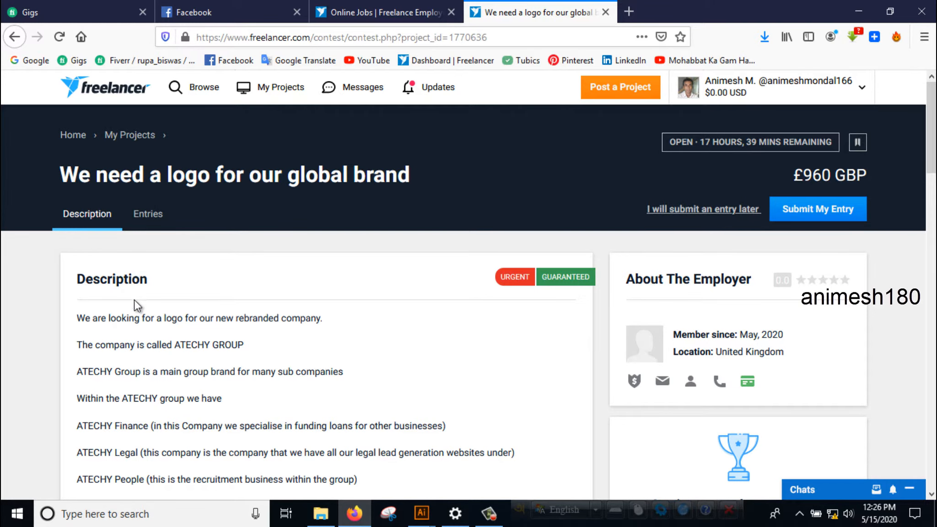
scroll(122, 284, "down", 8)
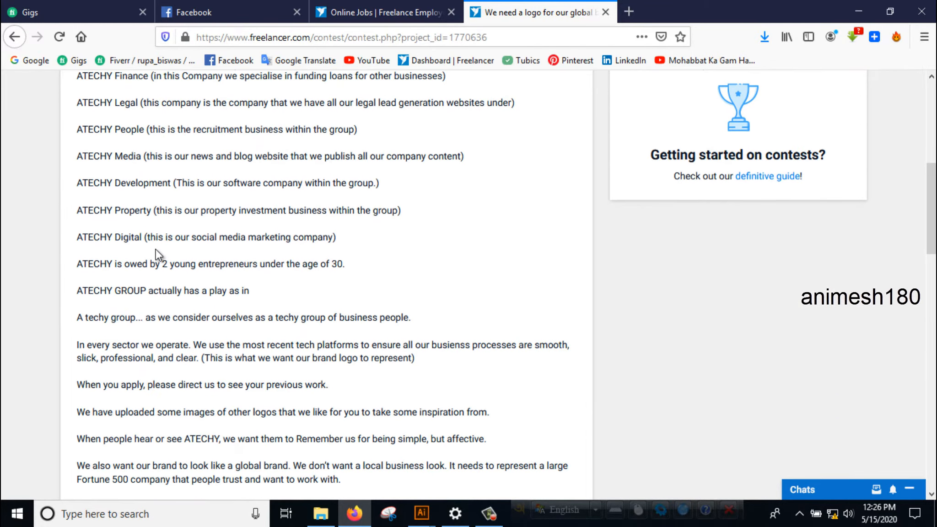
scroll(169, 253, "down", 7)
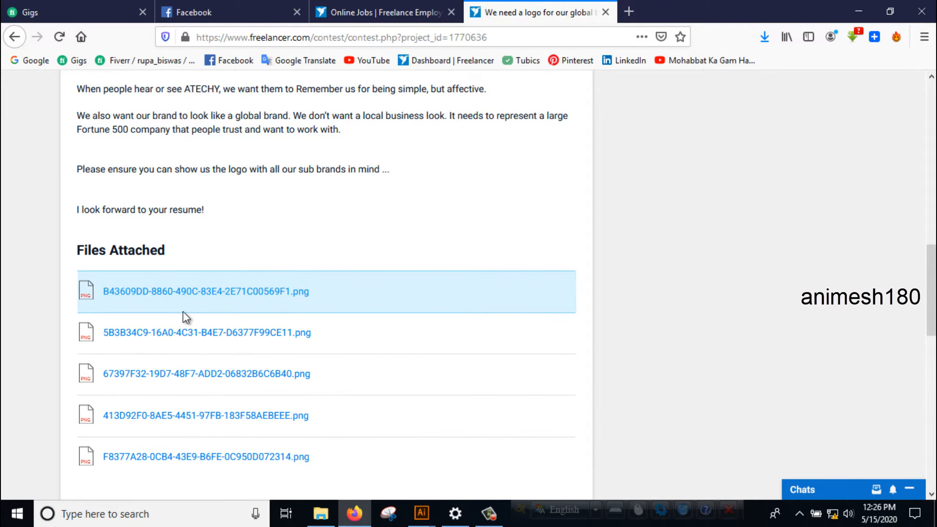
scroll(176, 354, "down", 4)
scroll(185, 283, "up", 18)
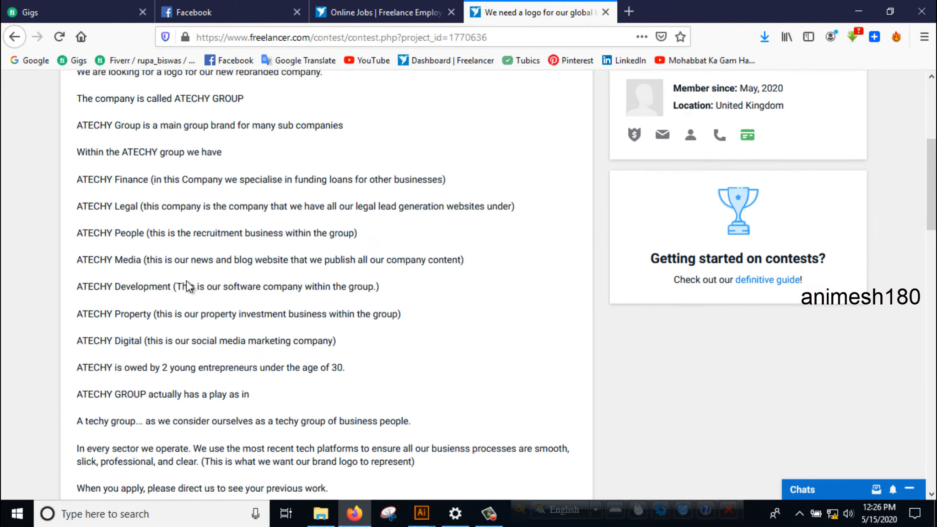
scroll(186, 286, "up", 1)
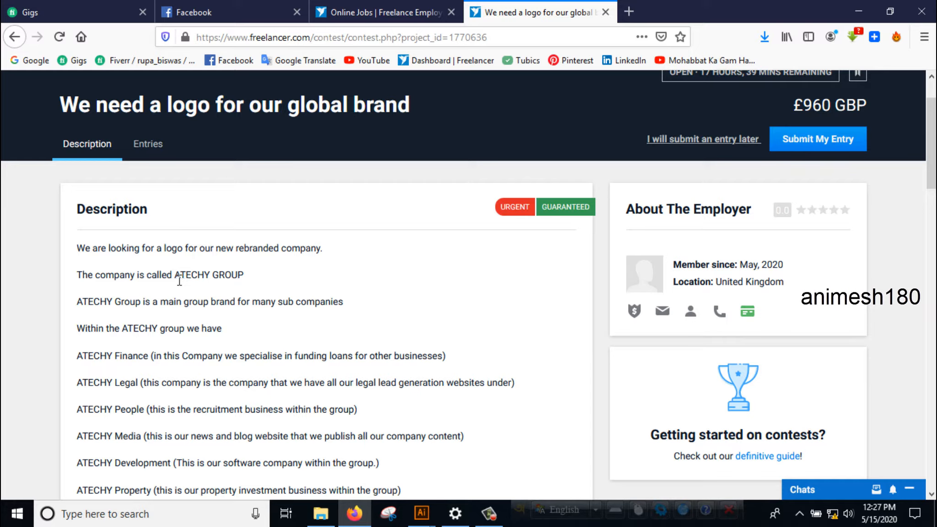
left_click_drag(179, 278, 245, 279)
left_click(254, 281)
left_click_drag(244, 277, 174, 277)
left_click(181, 274)
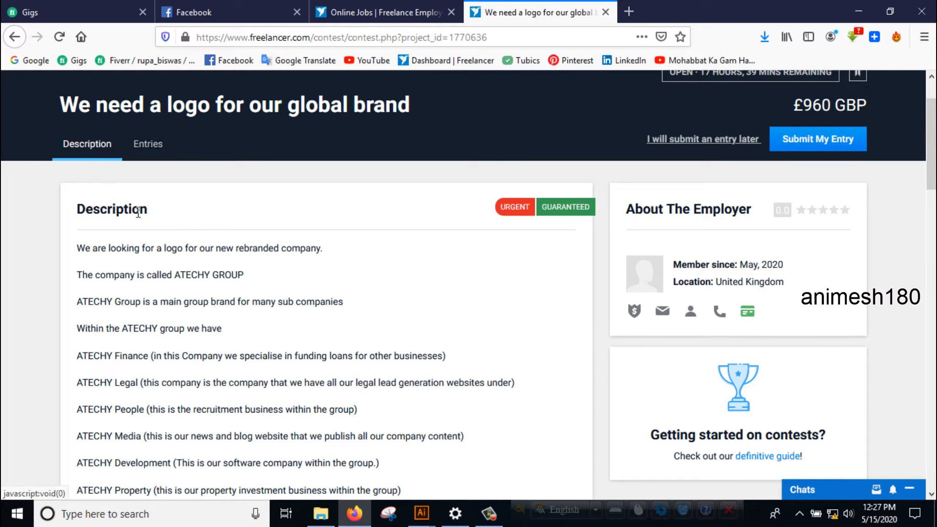
scroll(179, 302, "down", 2)
scroll(181, 302, "down", 1)
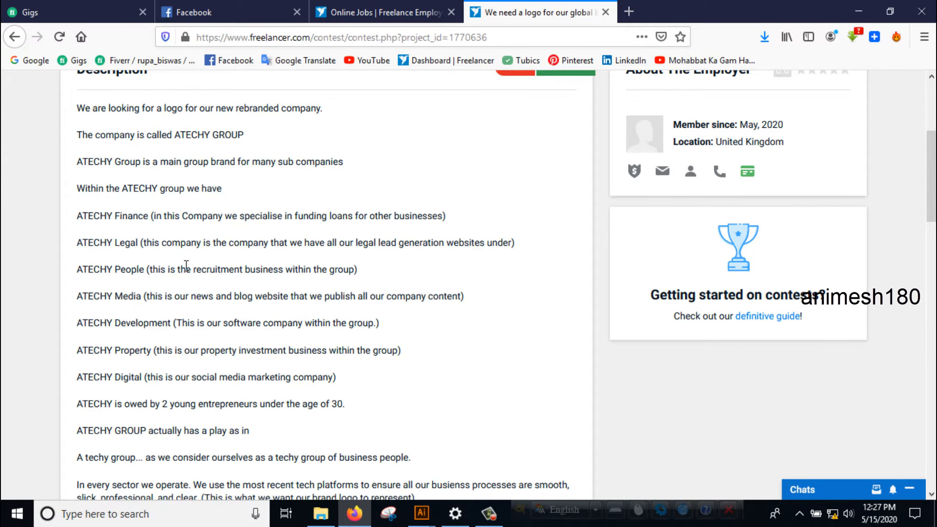
scroll(191, 285, "down", 8)
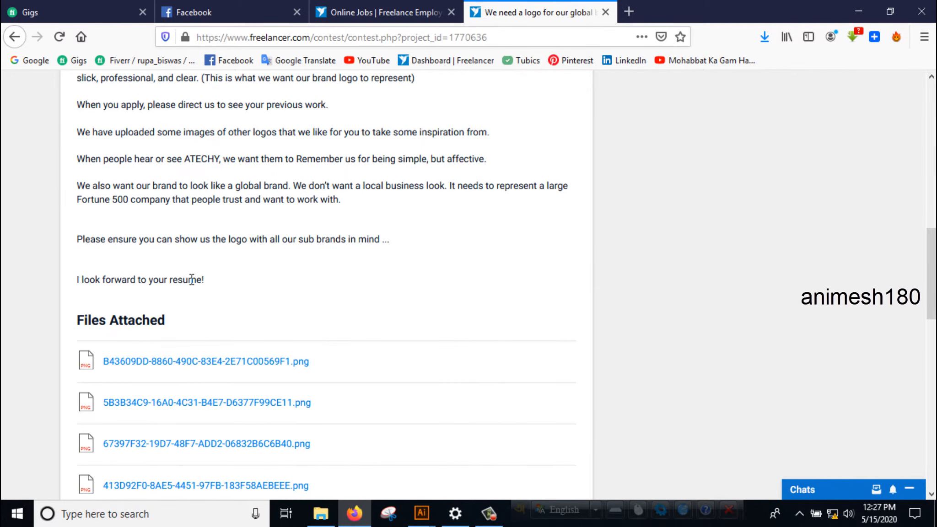
scroll(192, 279, "down", 2)
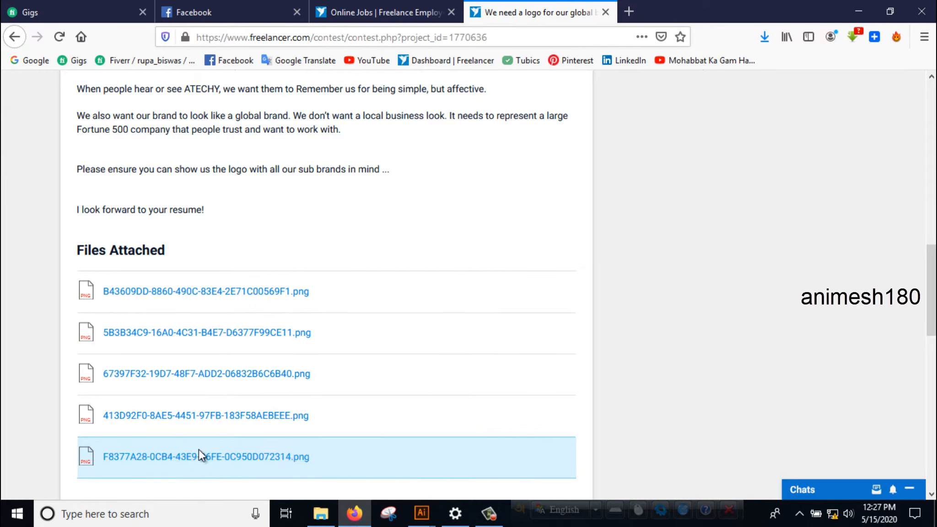
scroll(212, 423, "up", 10)
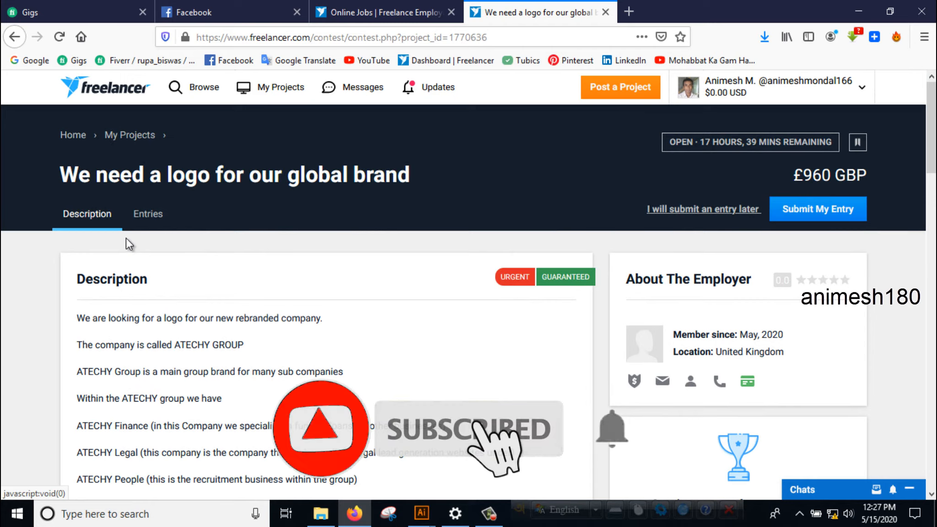
- Open the contest's entries and examine the submitted logo designs together with their star ratings
left_click(153, 215)
scroll(210, 304, "down", 3)
scroll(196, 303, "down", 8)
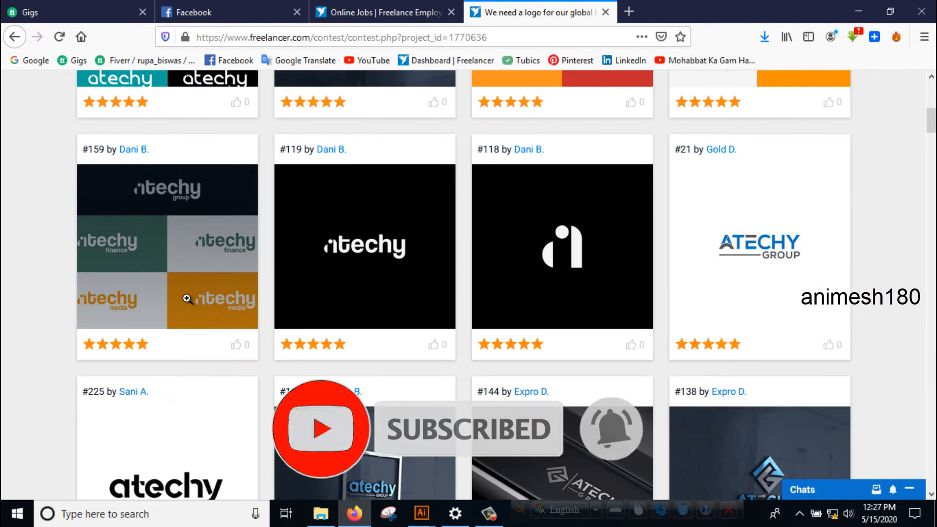
scroll(192, 274, "up", 8)
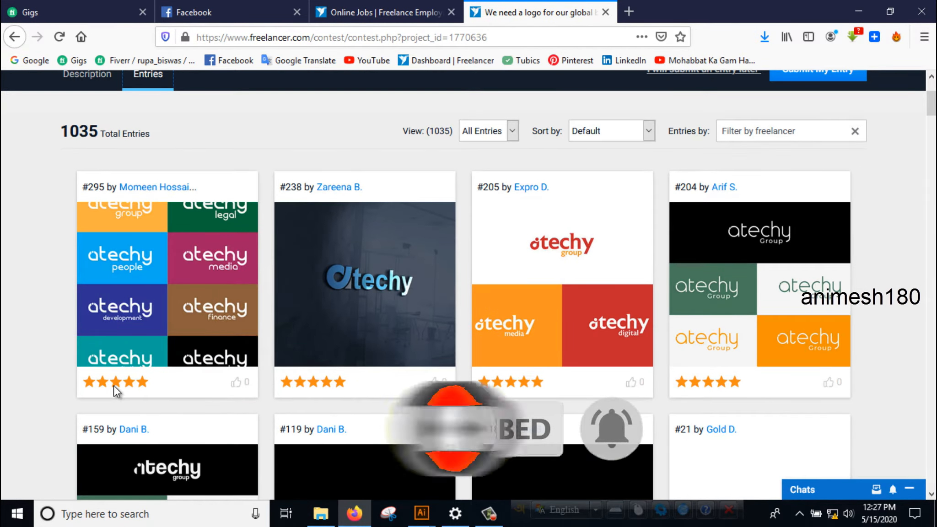
scroll(687, 386, "down", 10)
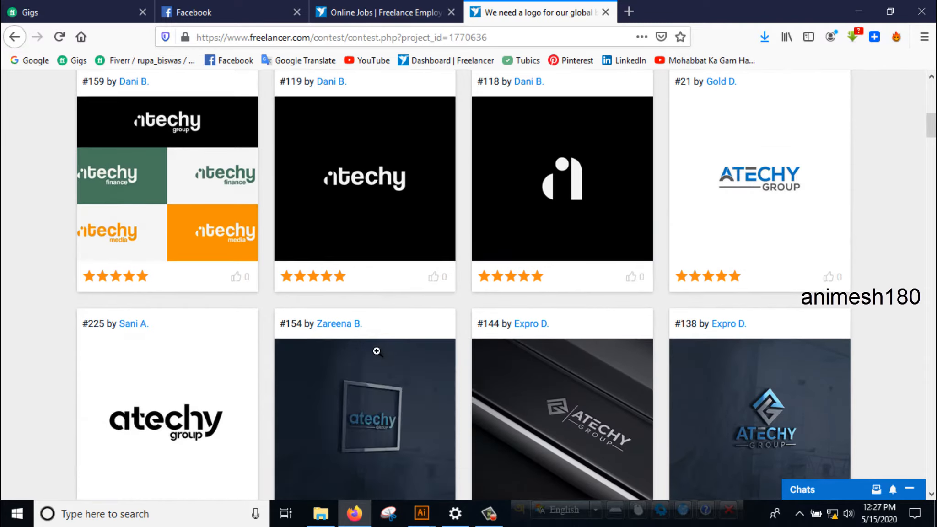
scroll(397, 309, "down", 6)
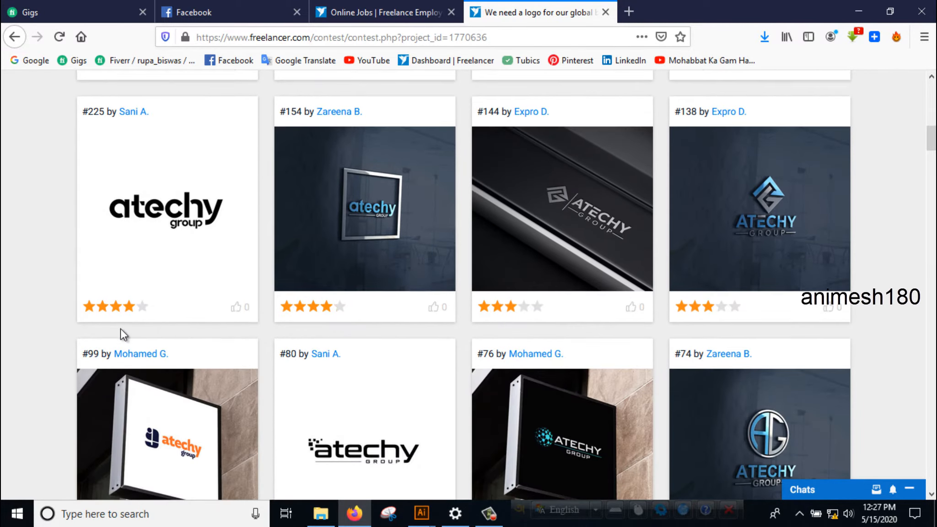
scroll(435, 328, "down", 12)
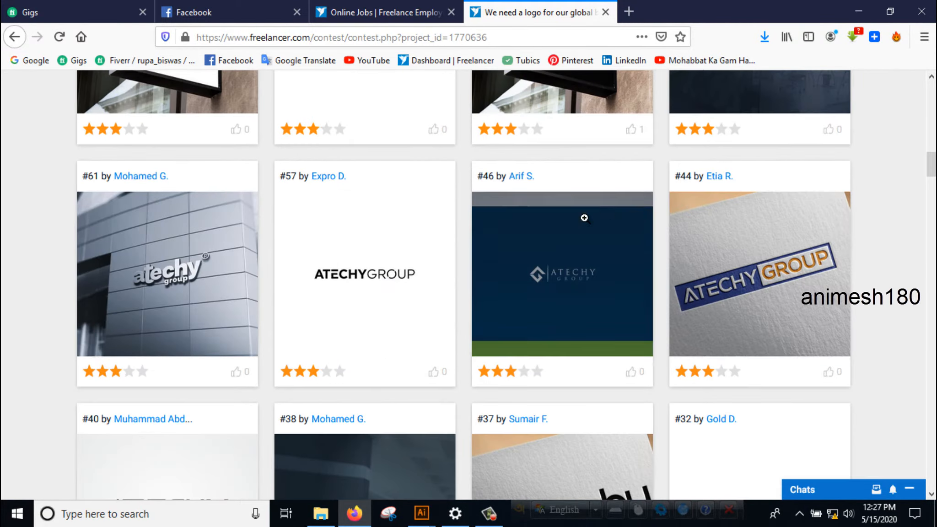
scroll(261, 263, "down", 10)
scroll(438, 275, "up", 20)
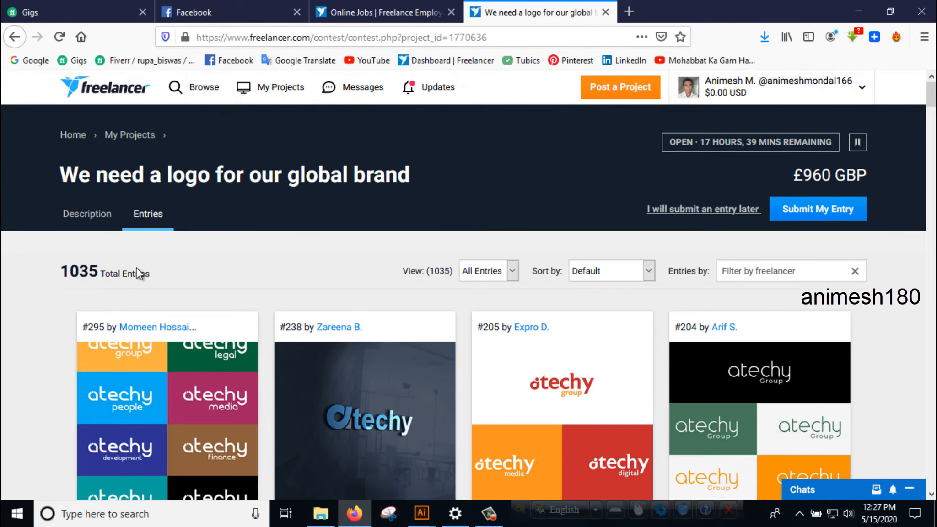
scroll(160, 321, "down", 8)
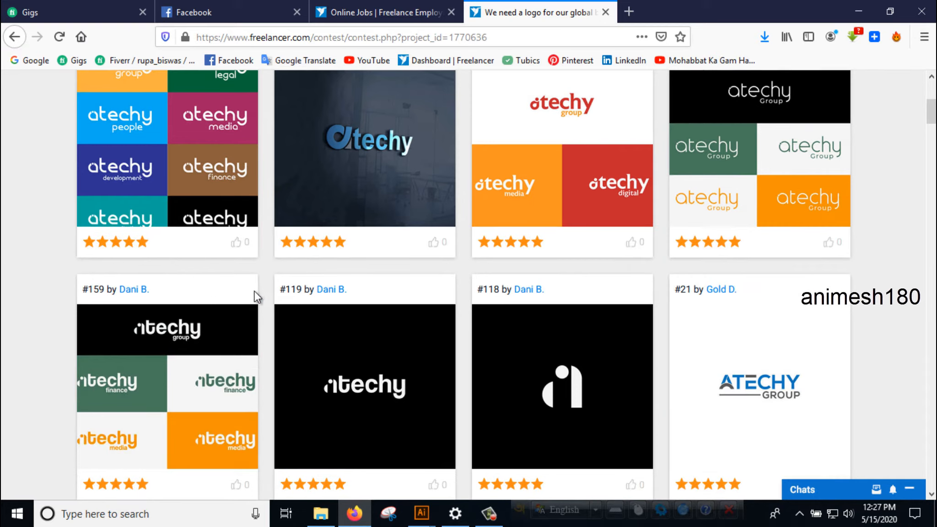
scroll(172, 249, "down", 10)
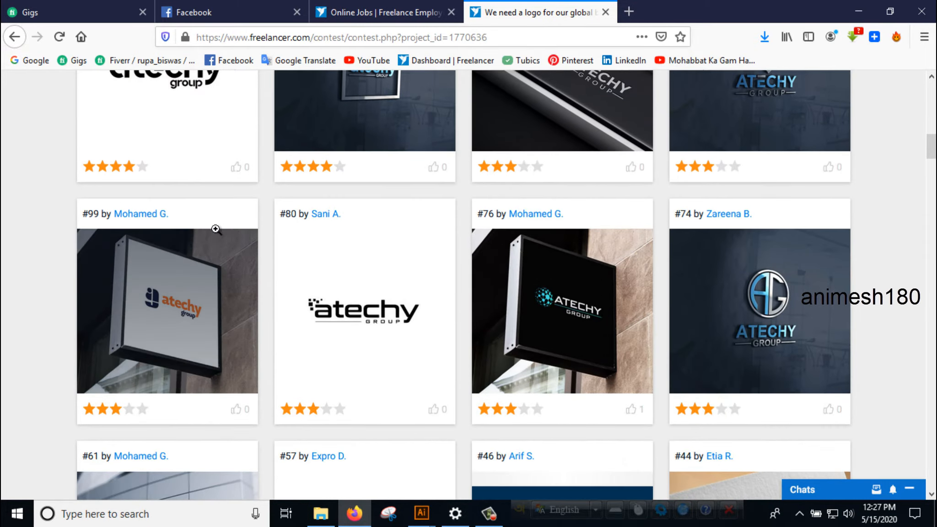
scroll(331, 192, "down", 14)
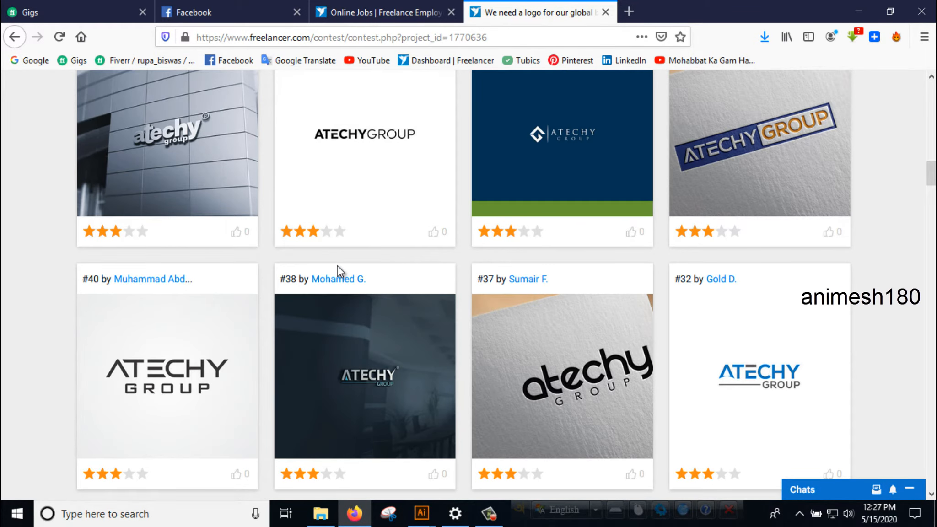
scroll(338, 265, "up", 20)
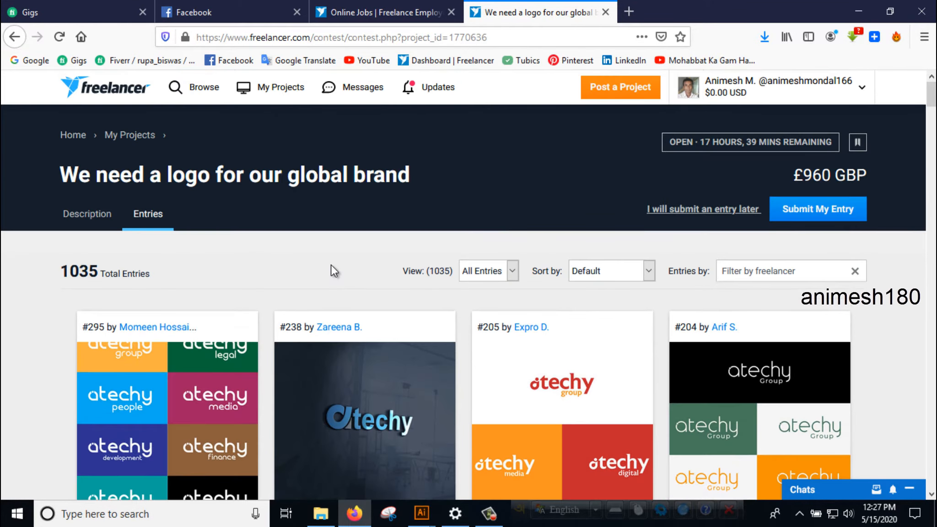
scroll(265, 284, "down", 3)
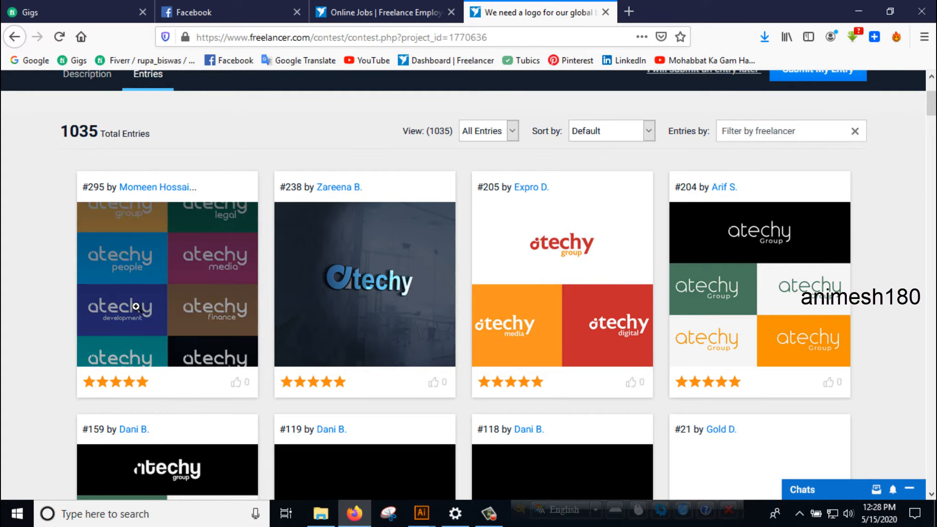
scroll(64, 315, "down", 1)
scroll(183, 255, "down", 5)
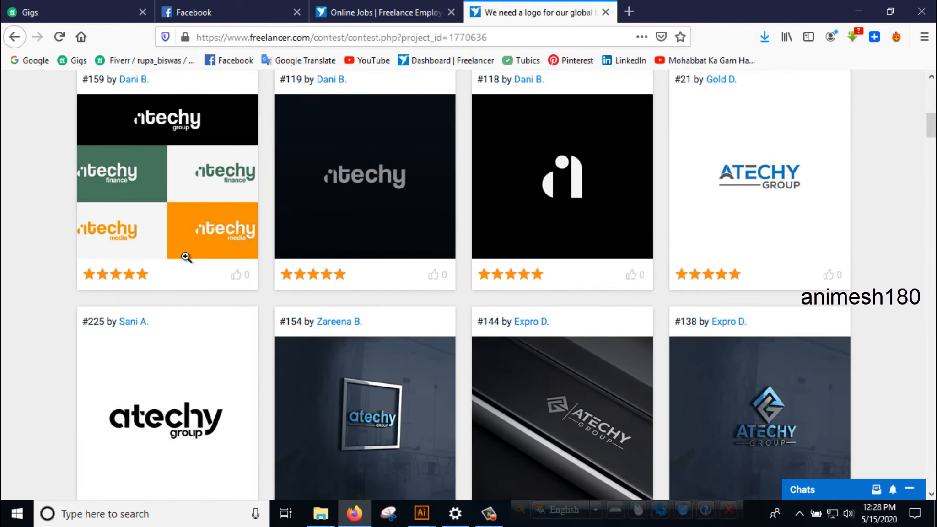
scroll(66, 284, "up", 9)
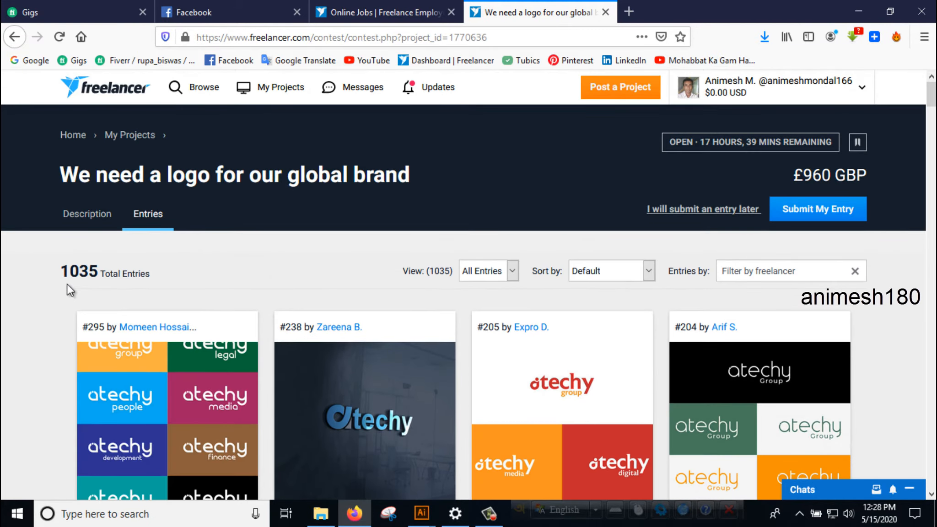
- Switch to Illustrator and start an export of the atechy Group logo with JPEG as the file format
left_click(419, 514)
right_click(133, 267)
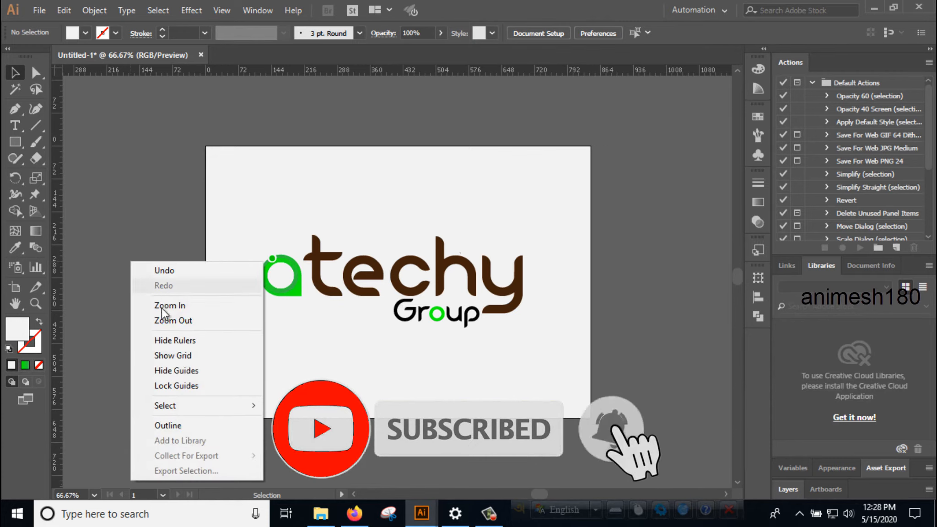
left_click(161, 305)
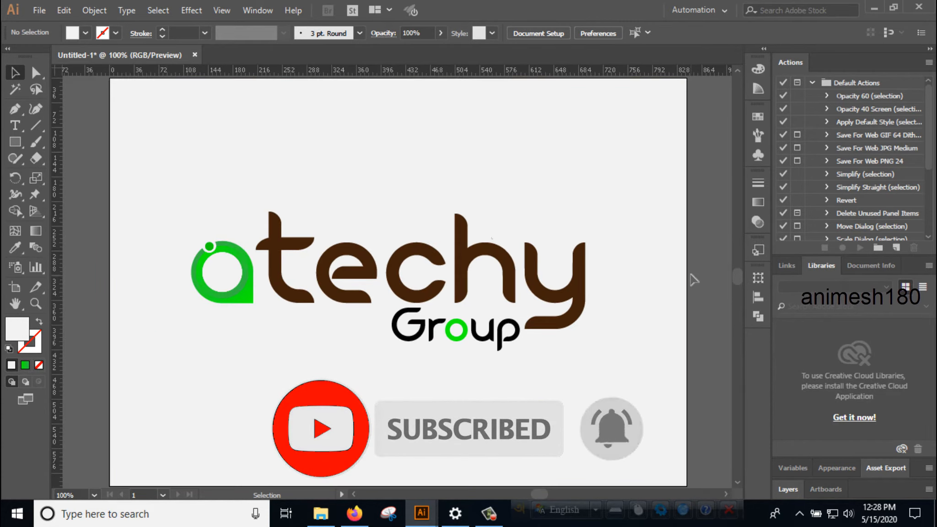
right_click(695, 273)
left_click(713, 317)
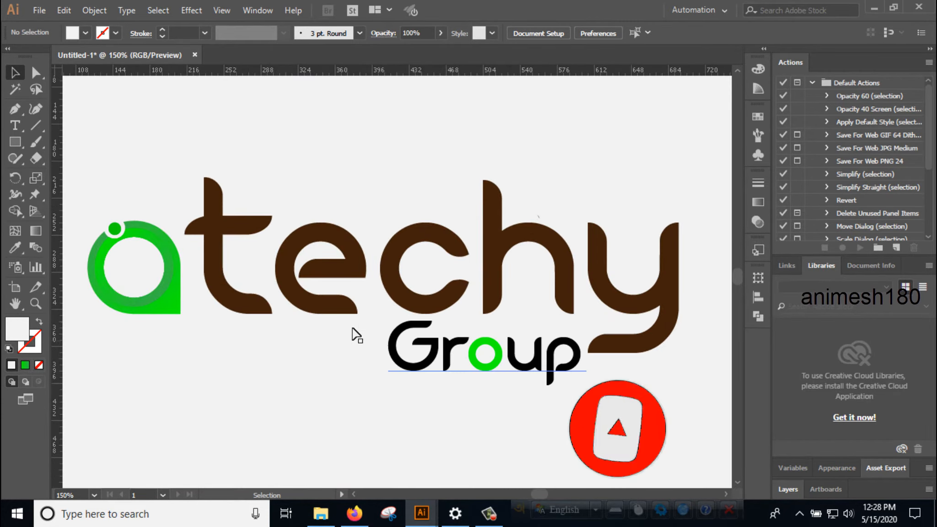
left_click(40, 10)
mouse_move(130, 254)
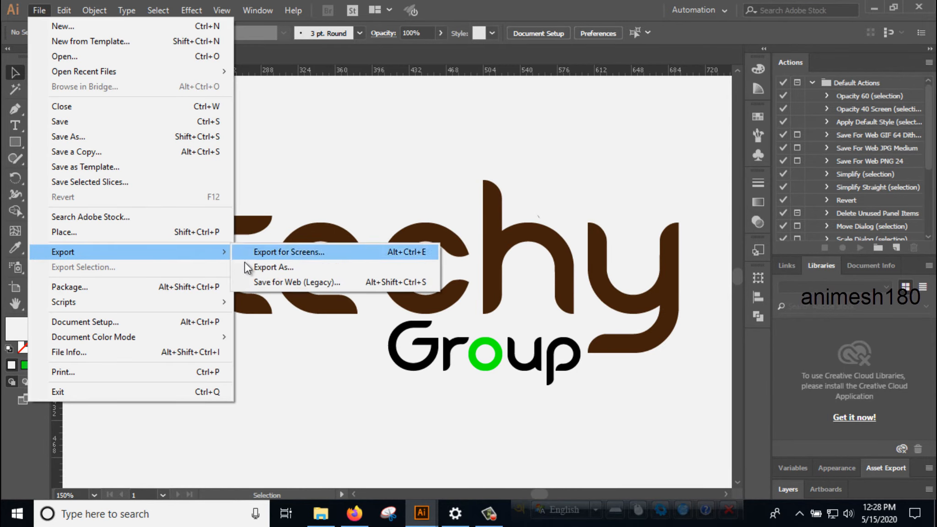
left_click(249, 266)
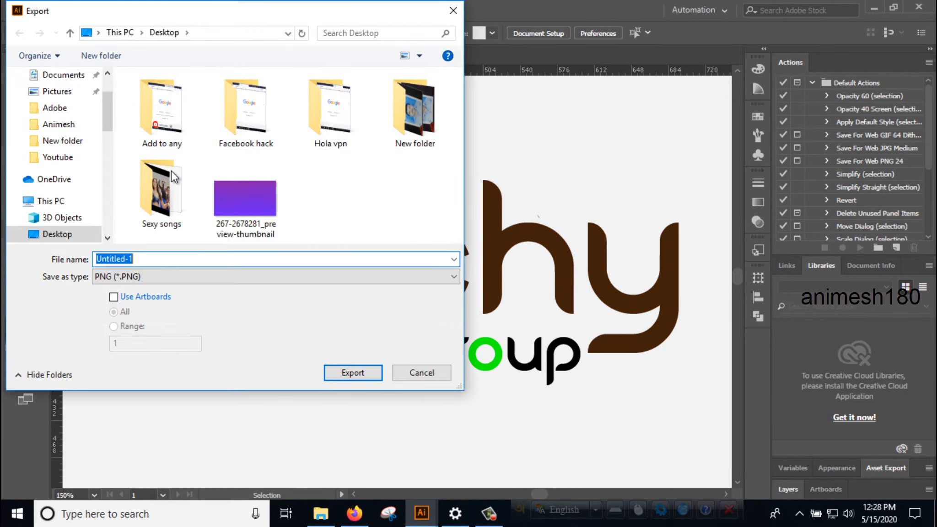
left_click(185, 277)
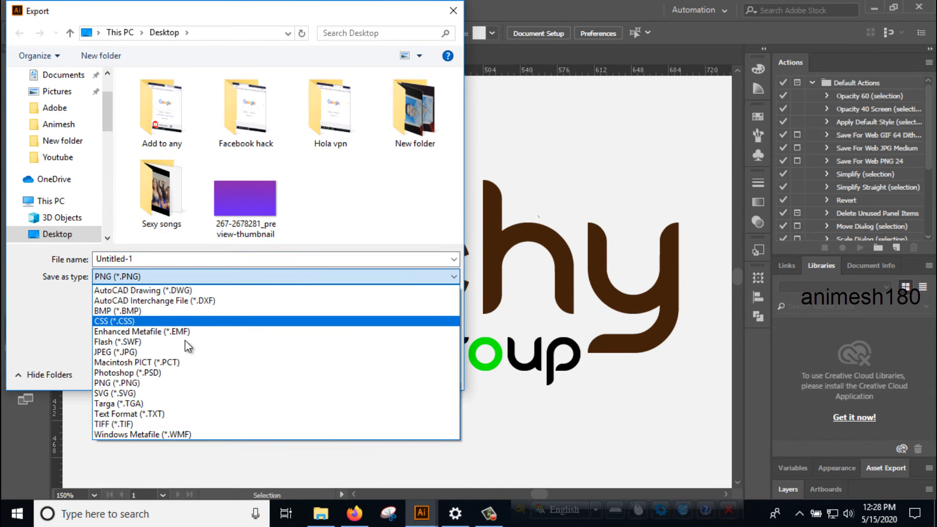
left_click(185, 358)
- Name the exported file "new logo" and complete the export in RGB at medium quality and 300 ppi
double_click(182, 259)
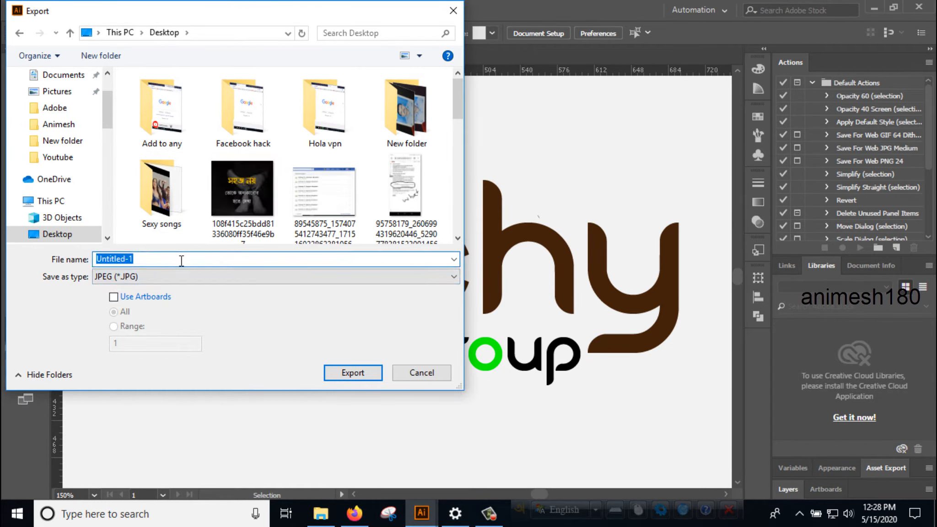
type("new logo")
key("Return")
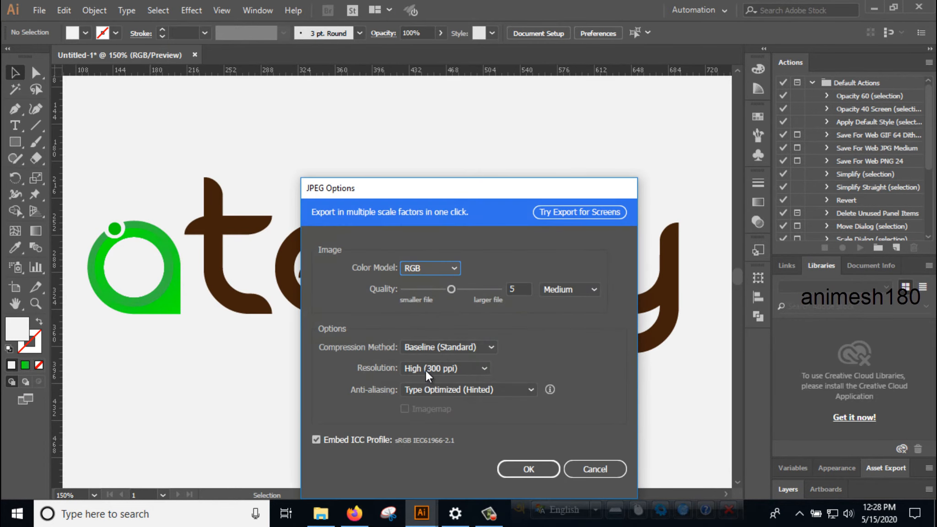
left_click(526, 470)
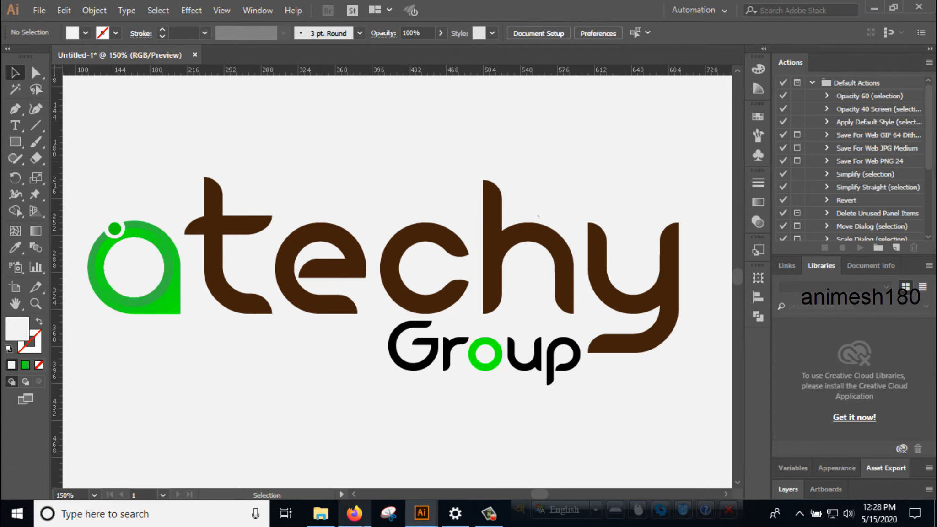
- Switch to the browser and look over the top-rated logo entries on the contest page
left_click(357, 517)
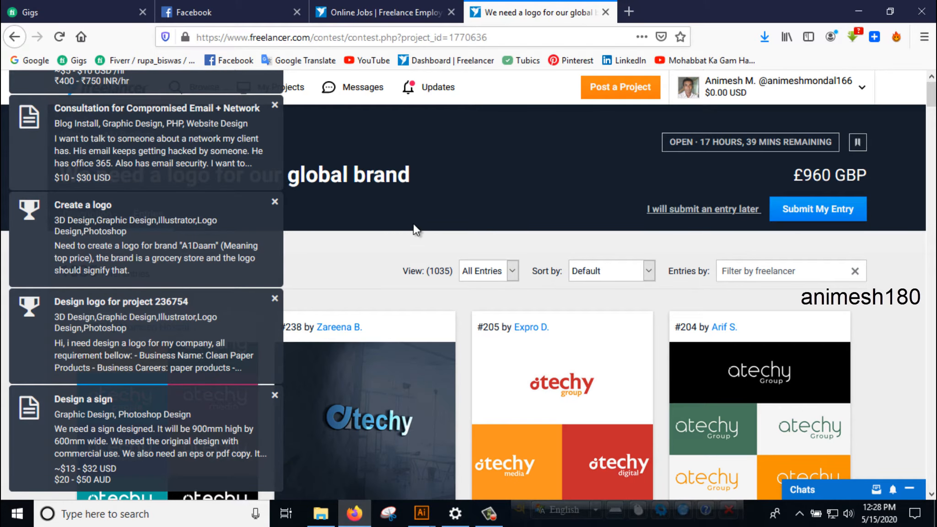
scroll(457, 231, "down", 3)
scroll(421, 231, "up", 3)
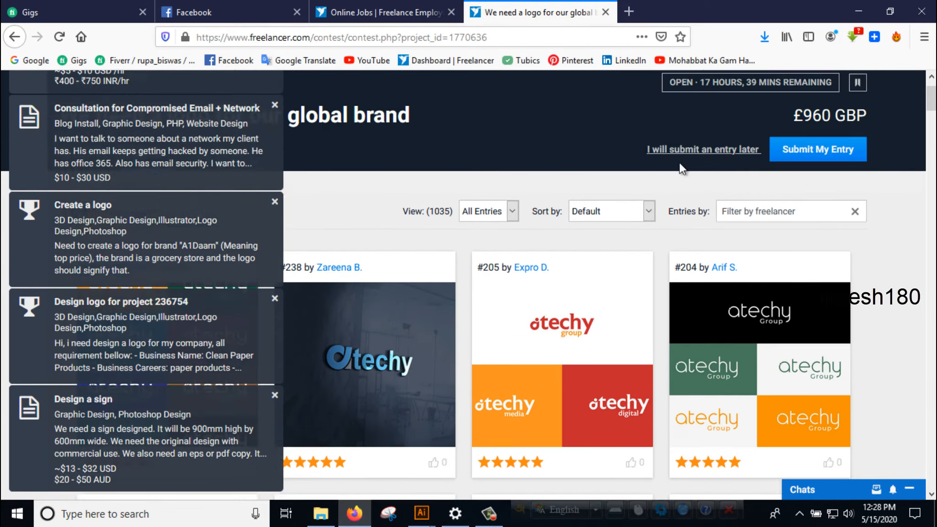
scroll(358, 236, "down", 2)
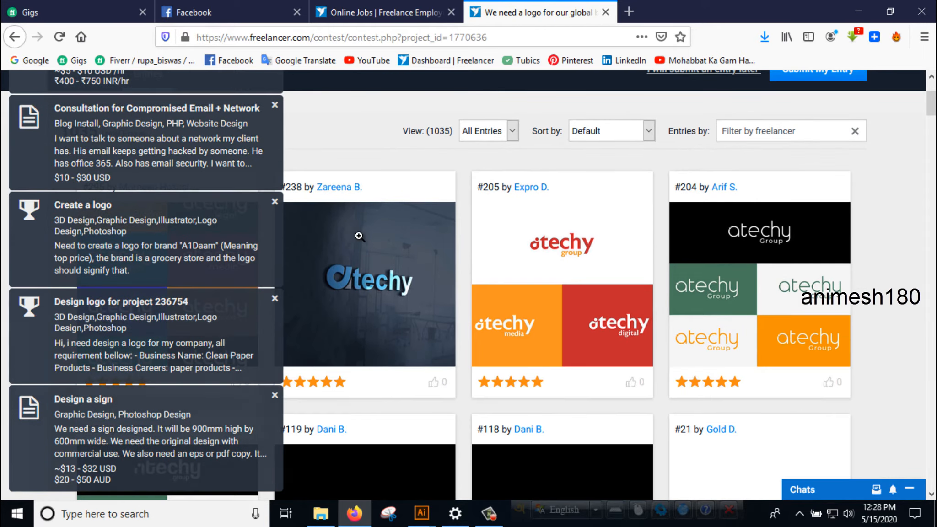
scroll(323, 169, "up", 1)
scroll(320, 160, "up", 1)
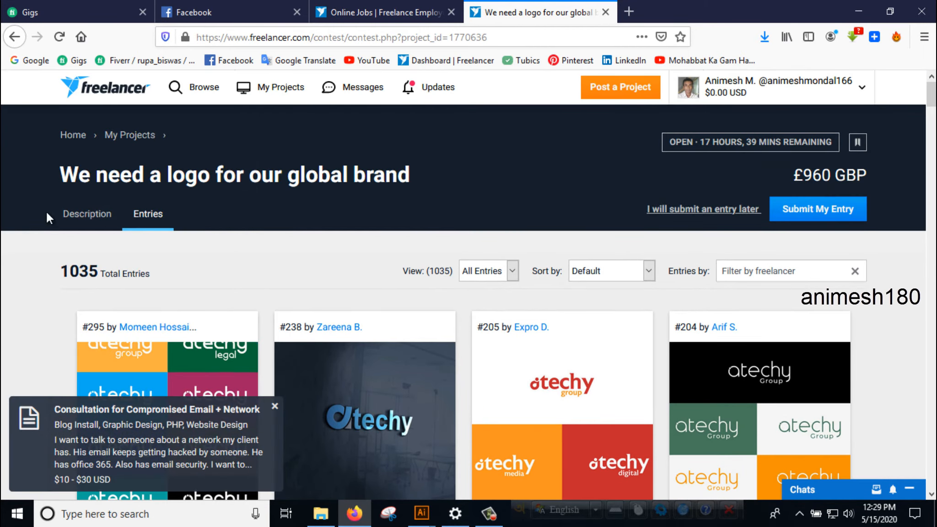
- Reread the contest description, checking the ATECHY sub-brands and the style wanted for the logo
left_click(81, 212)
scroll(355, 225, "down", 6)
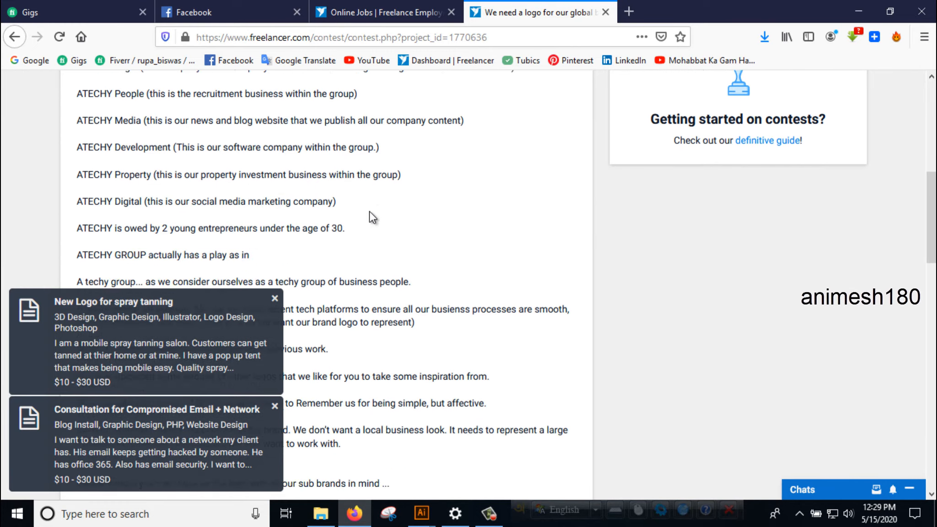
scroll(369, 217, "up", 1)
scroll(293, 226, "down", 4)
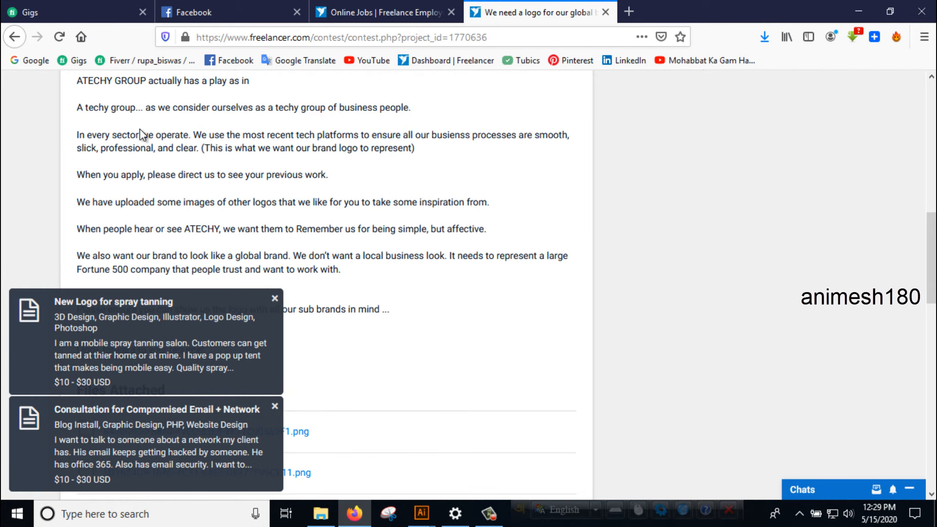
scroll(140, 129, "up", 3)
left_click_drag(367, 206, 193, 119)
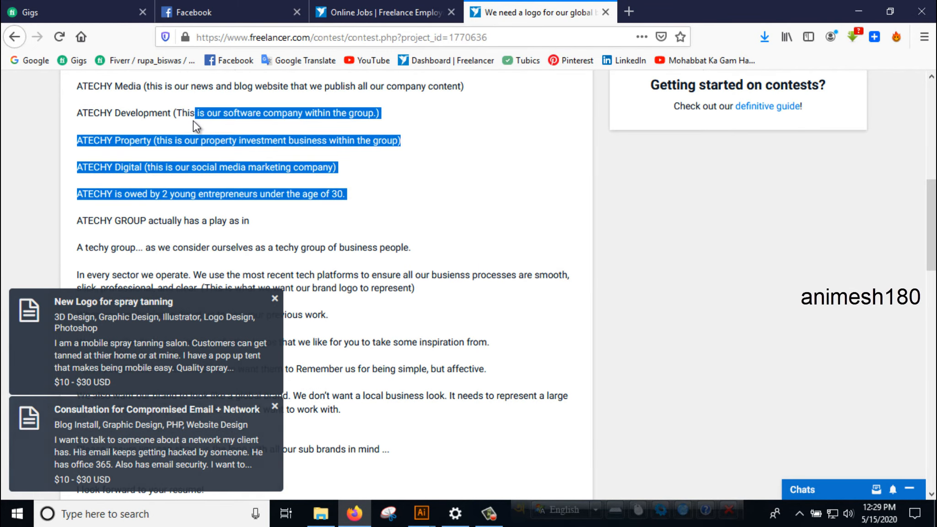
scroll(193, 120, "up", 5)
- Return to the contest's entries and compare the higher-rated logo designs with the lower-rated ones
left_click(206, 150)
scroll(217, 145, "up", 3)
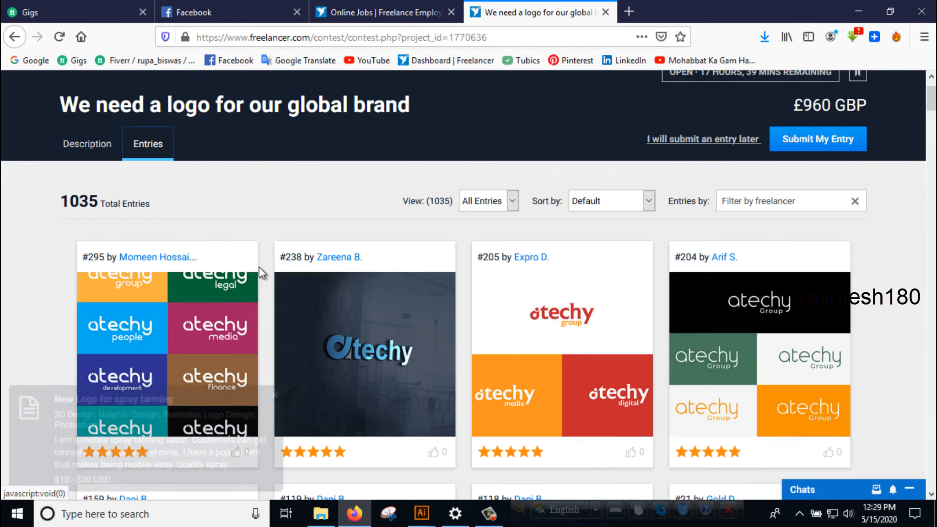
scroll(269, 321, "down", 8)
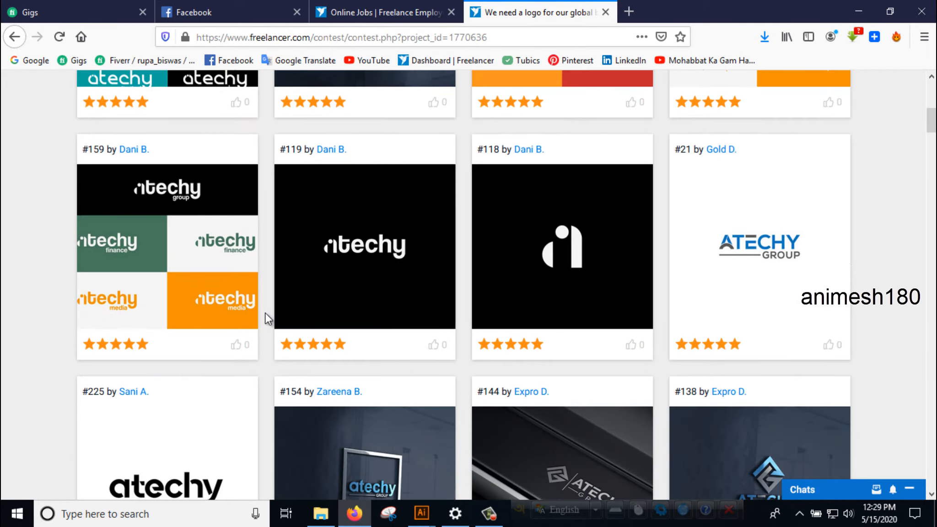
scroll(269, 321, "down", 7)
scroll(354, 259, "up", 4)
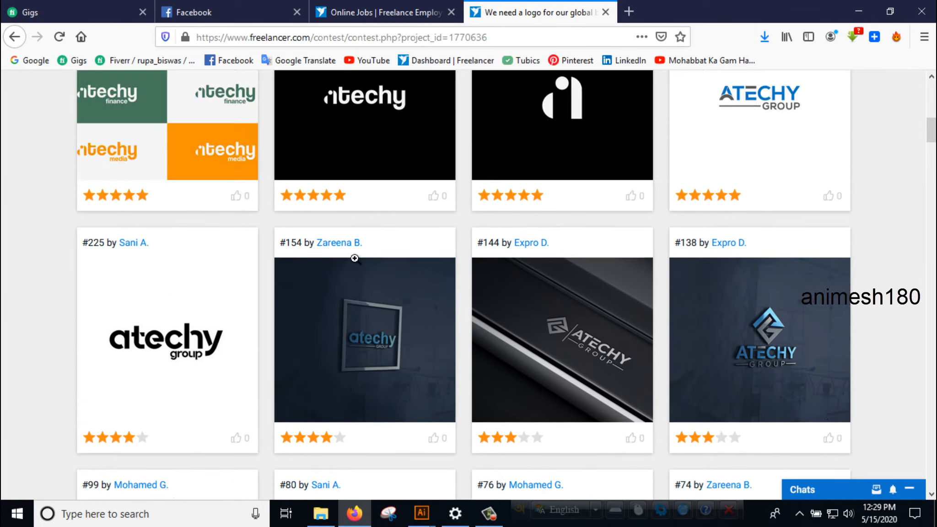
scroll(355, 259, "up", 5)
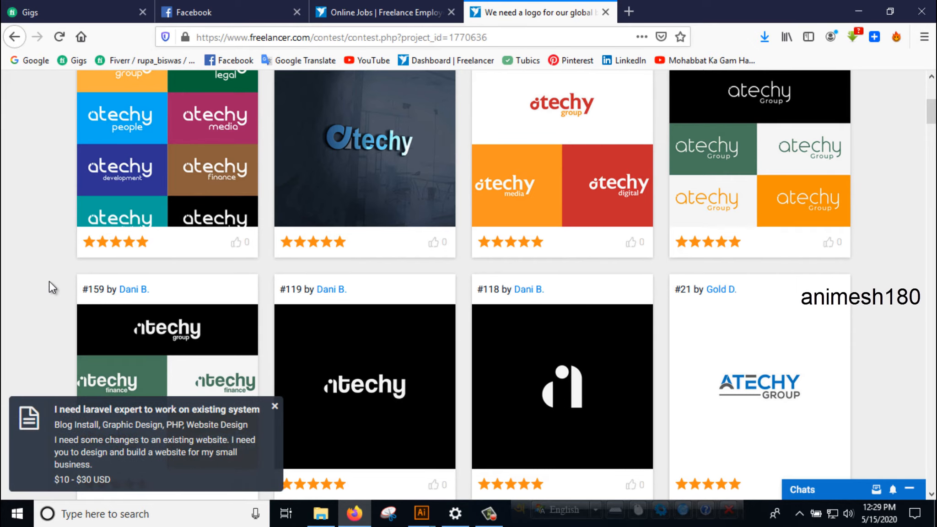
scroll(50, 280, "up", 9)
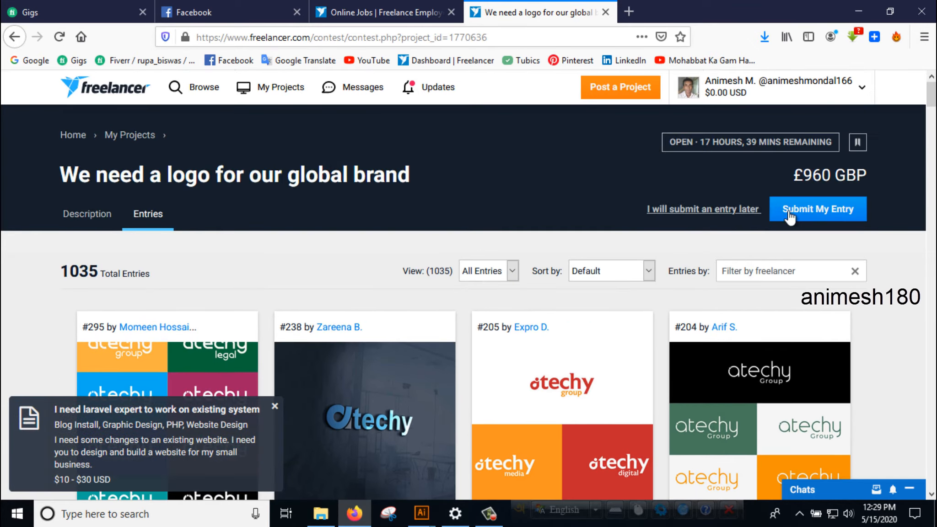
- Start a new contest entry and title it "Logo For your global brand."
left_click(790, 212)
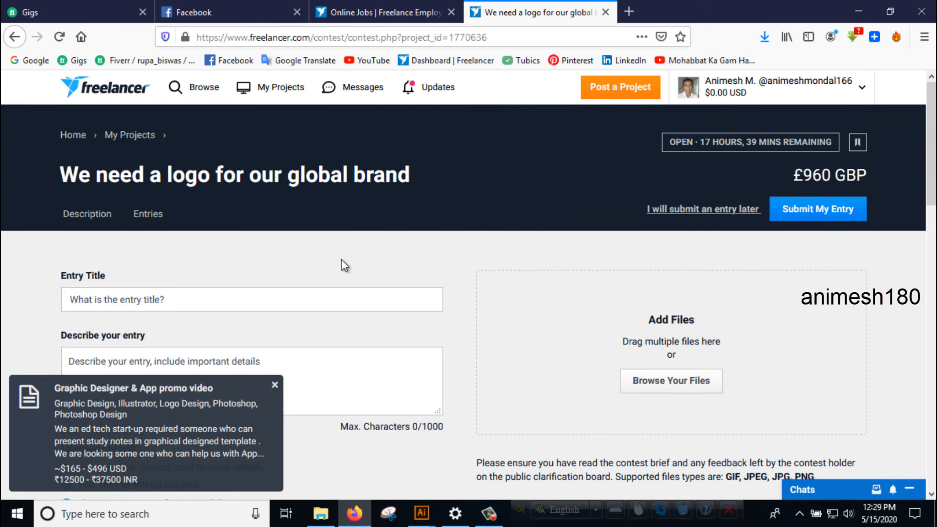
left_click(130, 299)
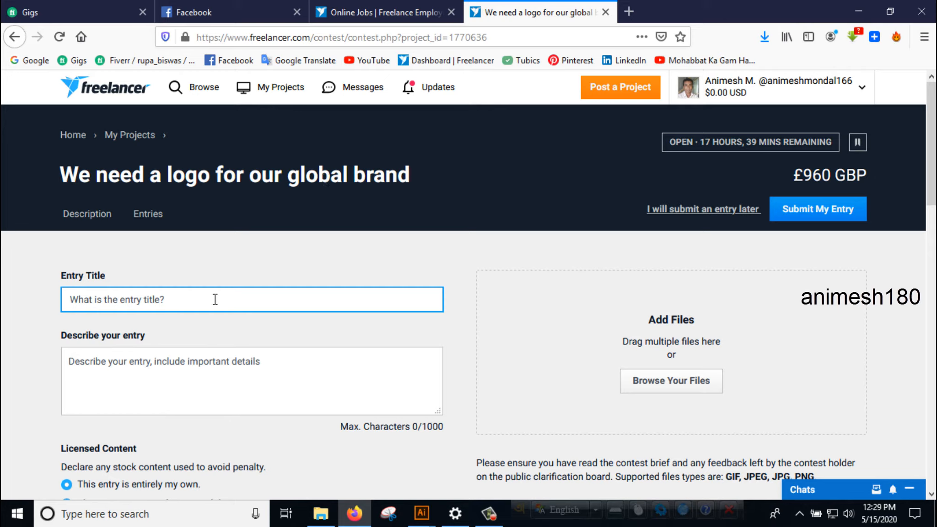
type("Logo For")
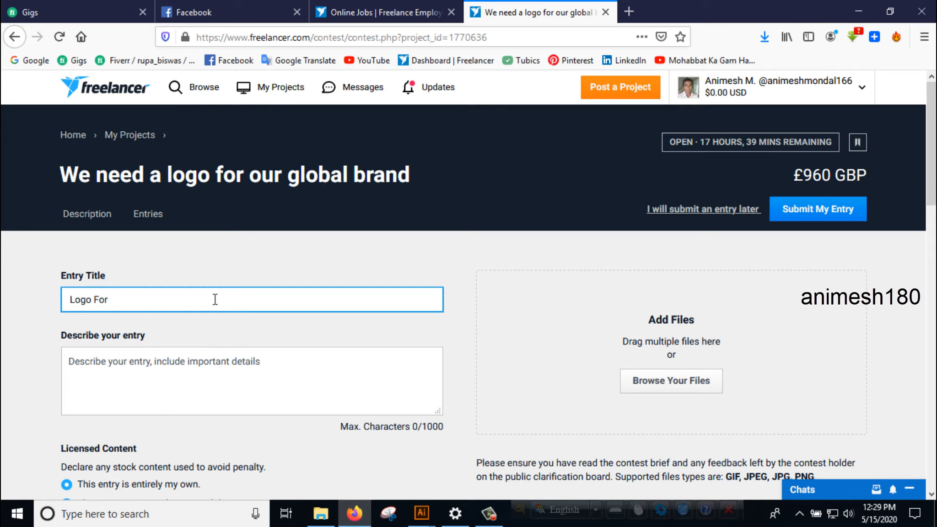
type(" your glo")
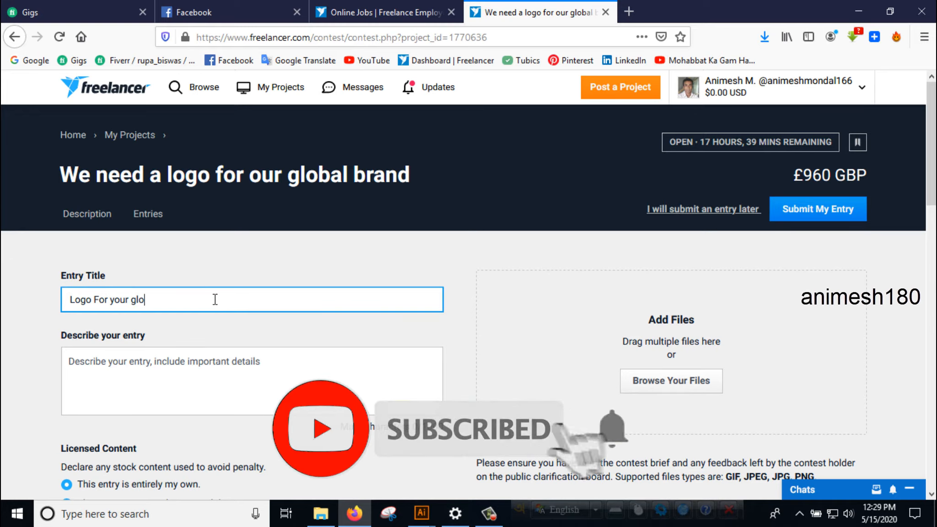
type("bal")
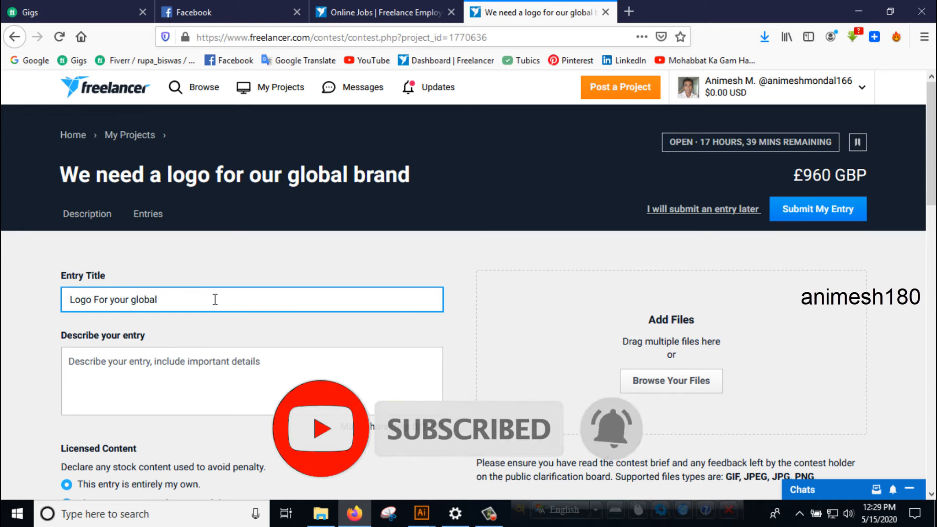
type(" brand.")
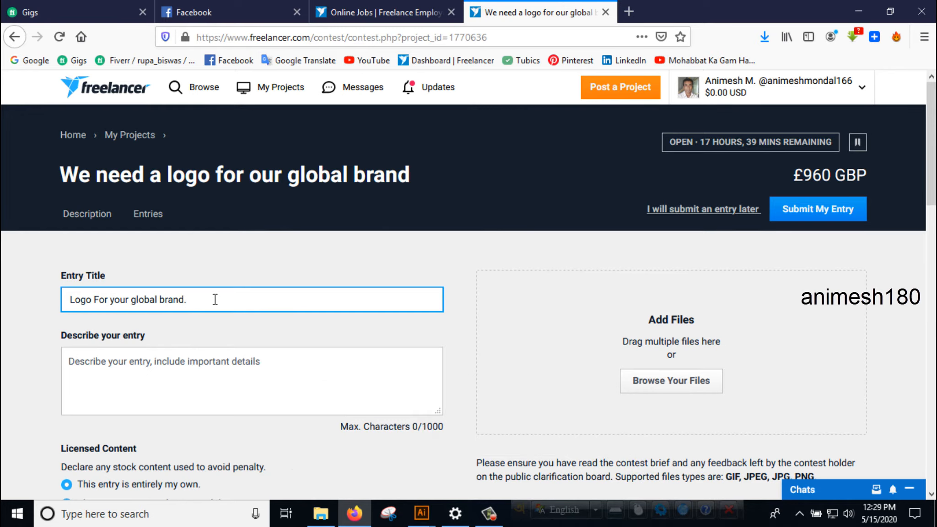
left_click_drag(215, 300, 34, 291)
left_click(27, 290)
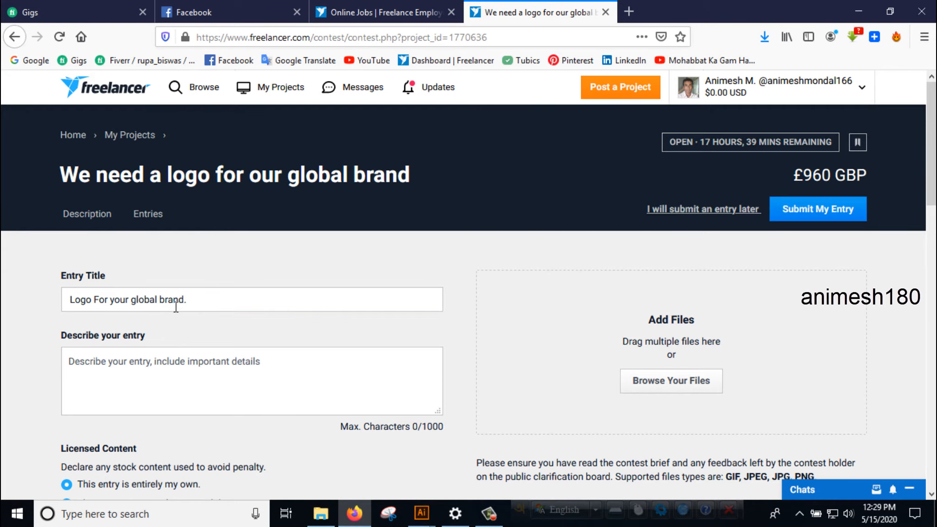
- Begin the entry description with "See this design and tell your opinion. waiting for your feedback."
scroll(202, 303, "down", 1)
scroll(202, 303, "down", 3)
left_click(152, 234)
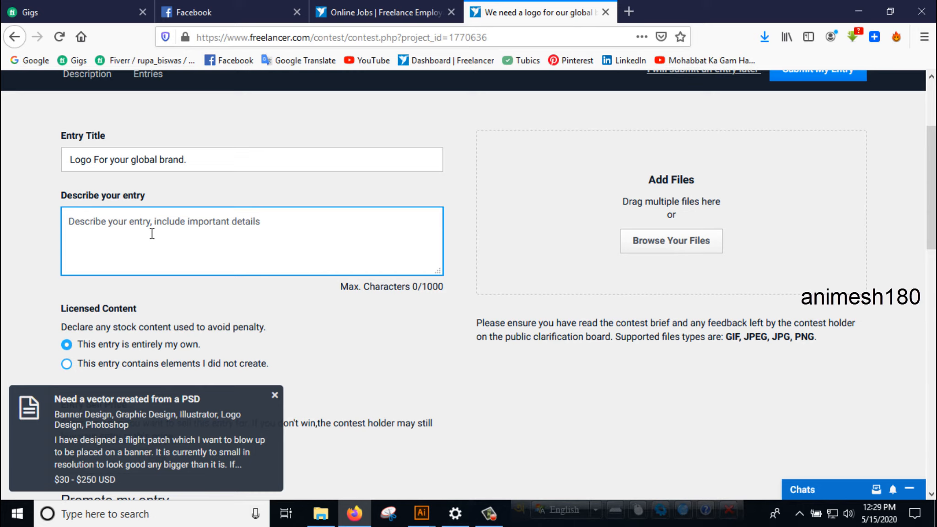
type("See thi")
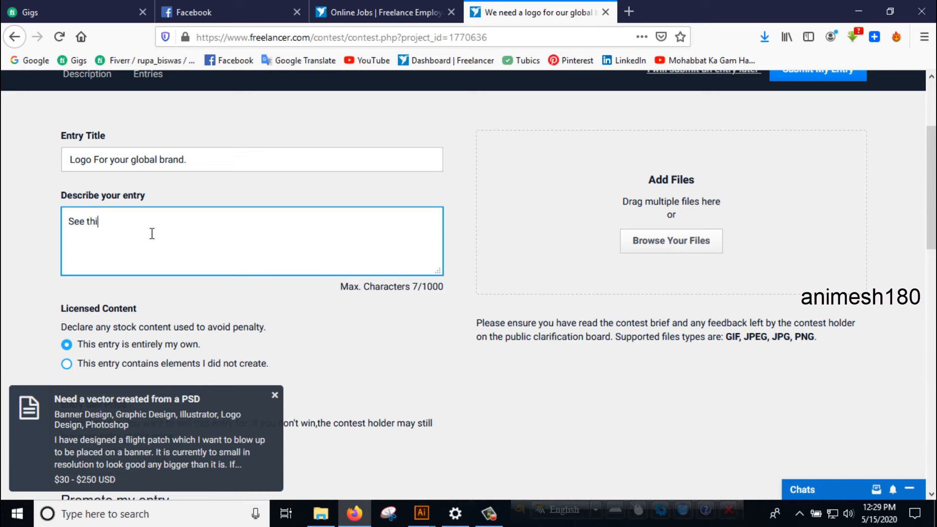
type("s design an")
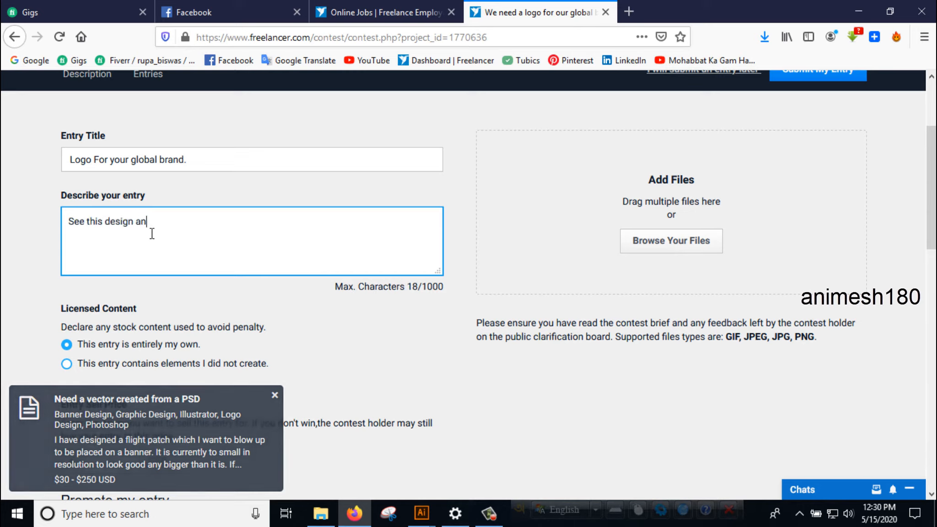
type("d rell your opinion. wai")
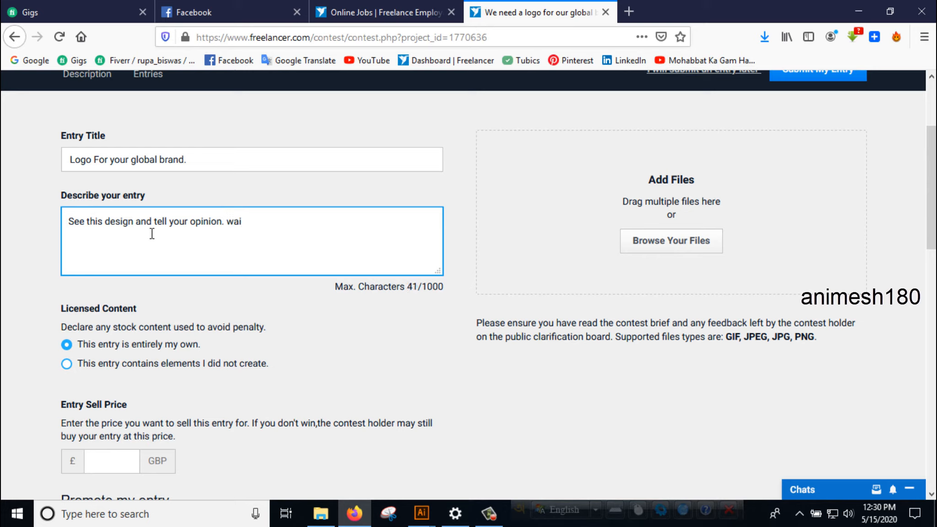
type("ting for your feedback. and nee")
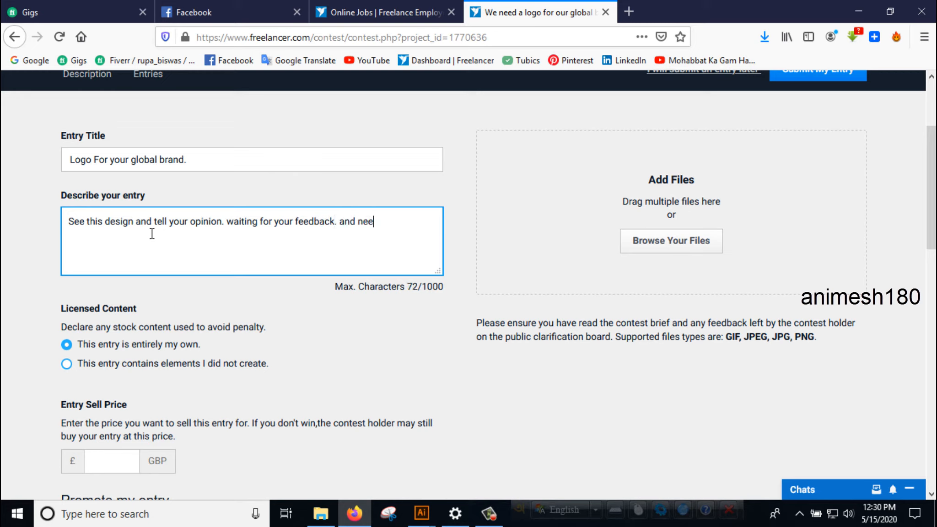
- Complete the entry description with "and need any change font or color or any design you can message me." and "Thank you." on a new line
type("d any change forn")
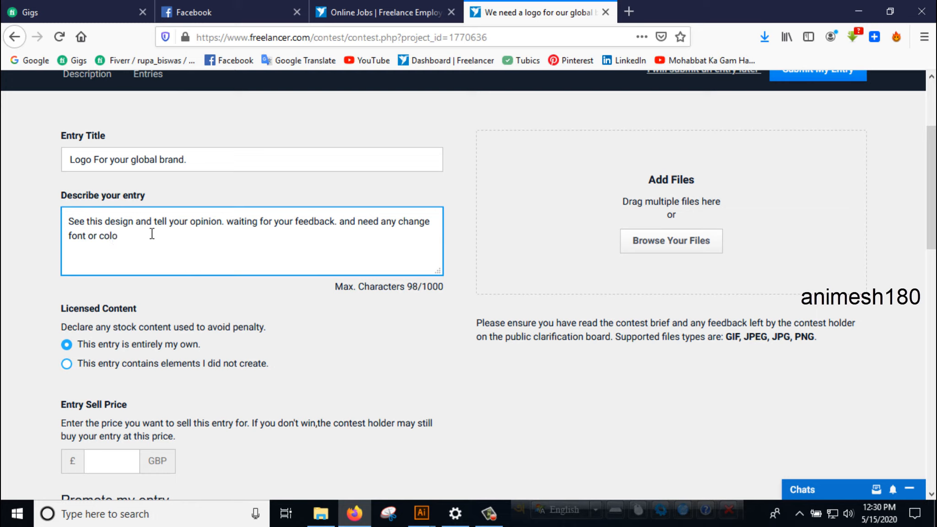
type(" or any desi")
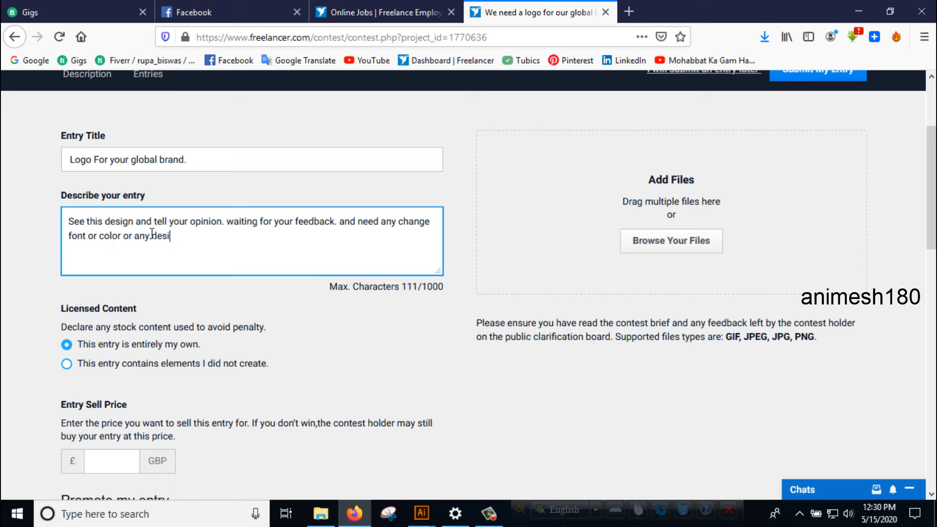
type("gn. yo")
type("you can")
key("BackSpace")
key("BackSpace")
type("an me")
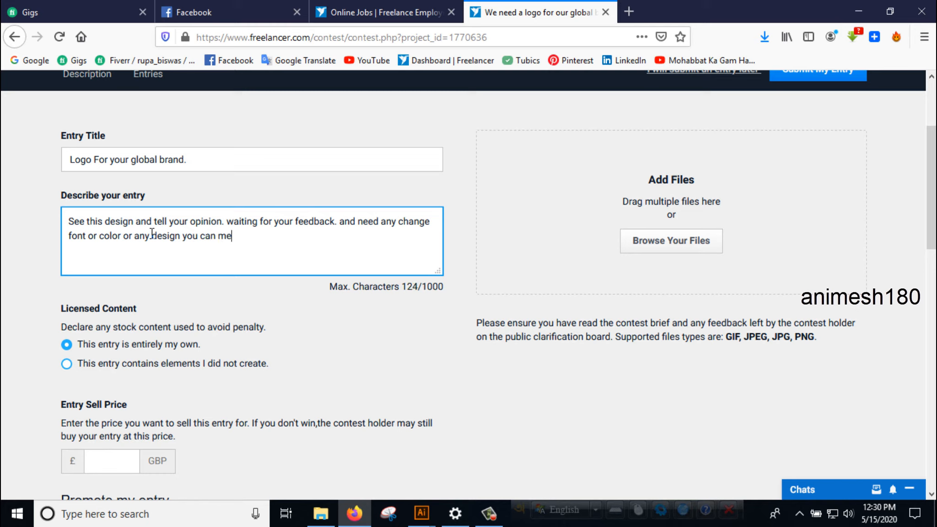
type("ssa")
type("ge me. ")
type("Thank you.")
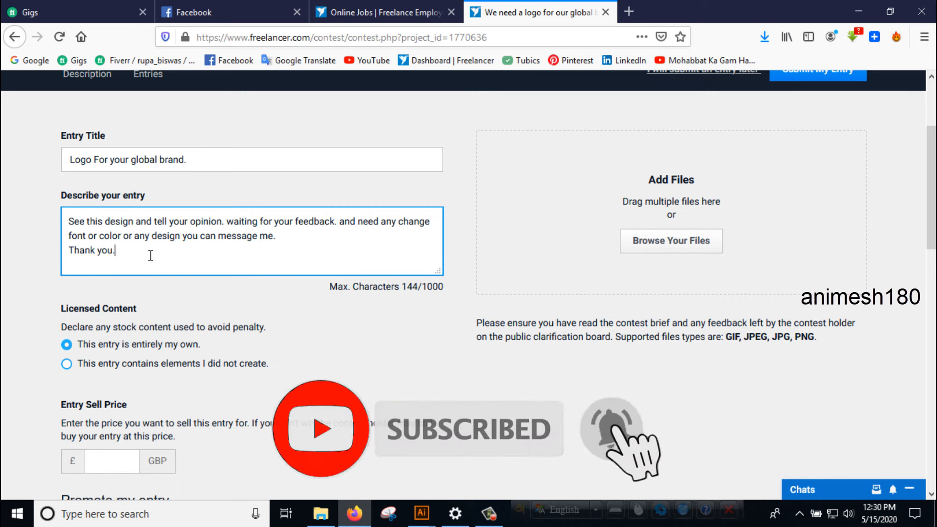
left_click_drag(151, 255, 24, 215)
left_click(124, 249)
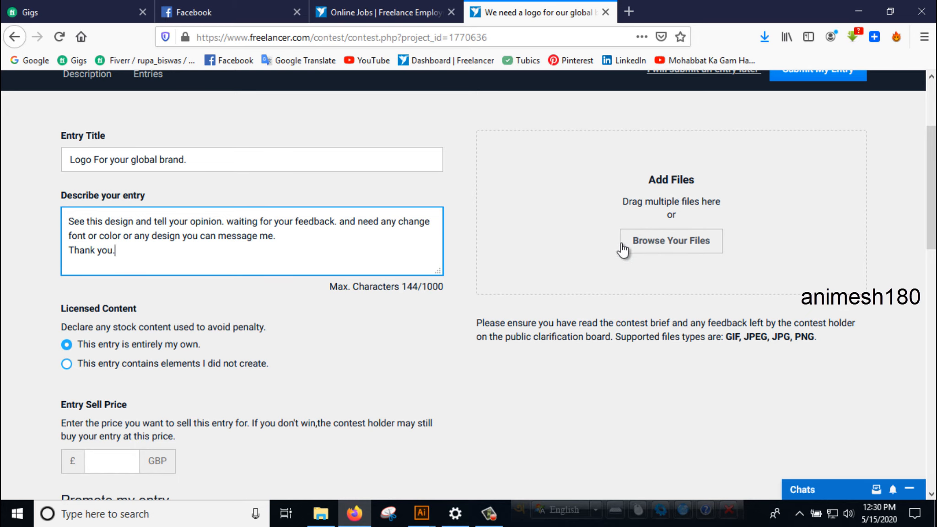
- Attach the exported logo JPEG from the Desktop to the contest entry
left_click(642, 250)
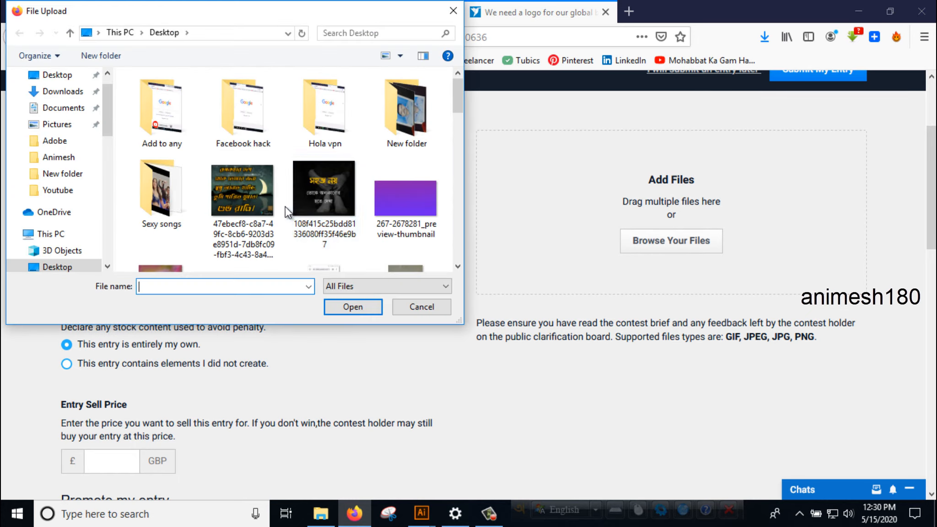
left_click_drag(453, 116, 454, 219)
left_click(308, 141)
left_click(342, 311)
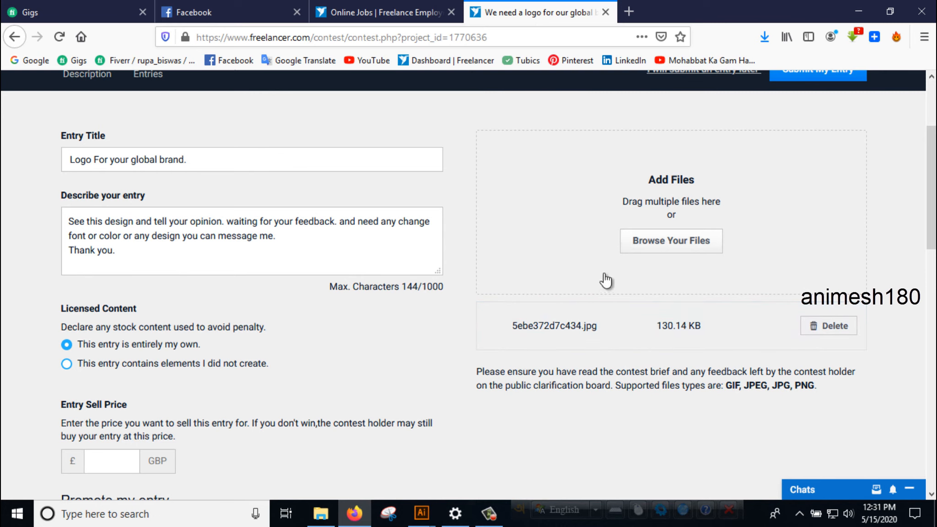
- Set the entry's sell price to 960 GBP
scroll(298, 277, "down", 4)
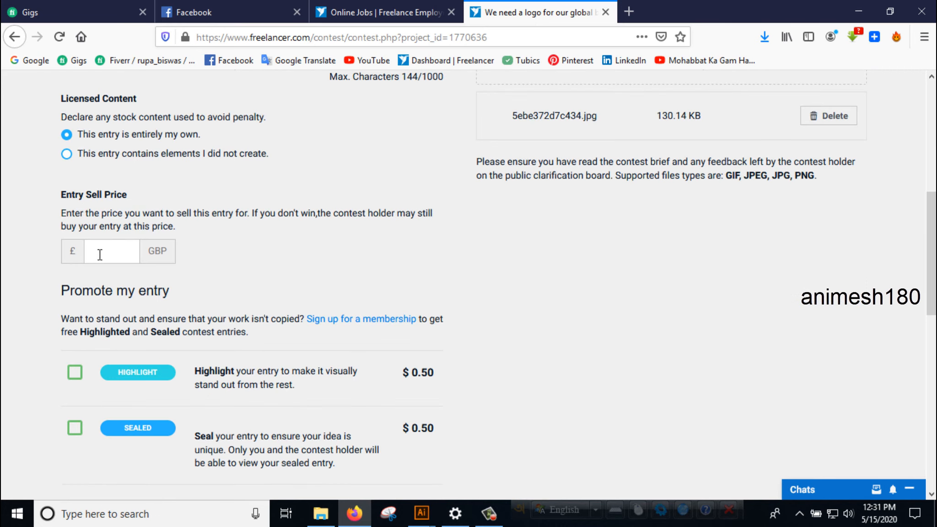
left_click(117, 257)
scroll(625, 222, "up", 7)
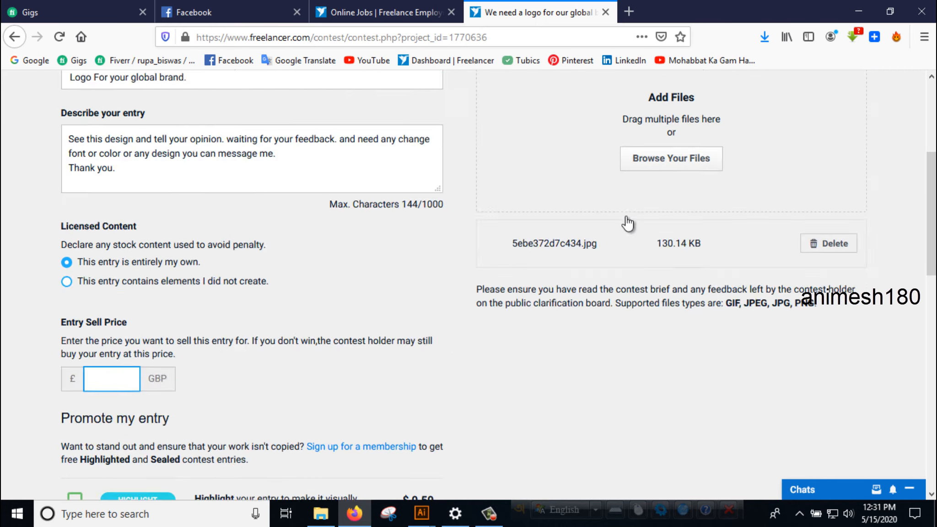
scroll(549, 197, "down", 3)
scroll(518, 251, "up", 3)
scroll(249, 302, "down", 4)
scroll(250, 307, "down", 1)
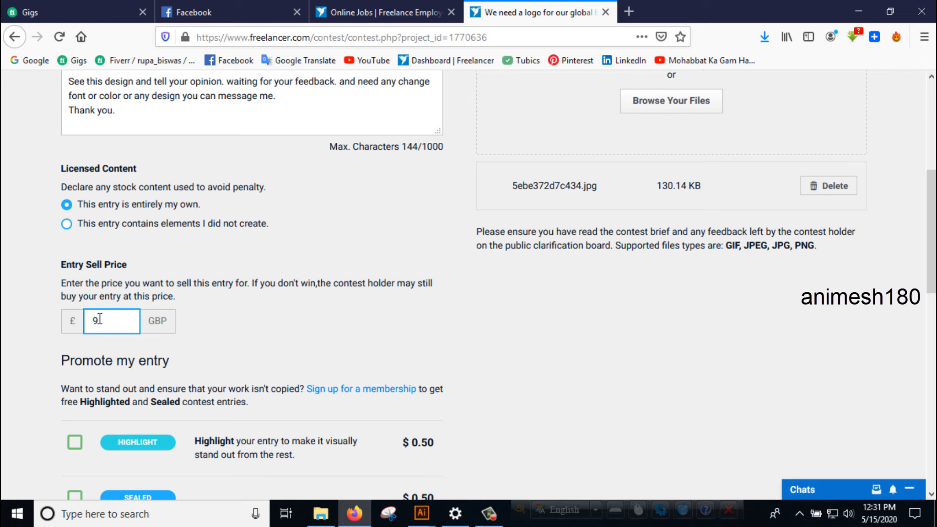
scroll(101, 326, "down", 3)
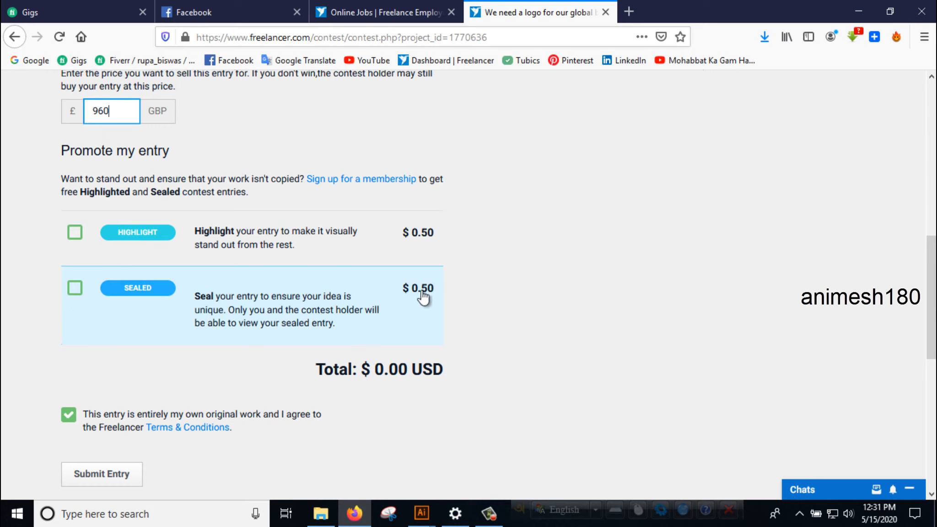
- Submit the contest entry without paid promotion and go back to the contest page
left_click(23, 292)
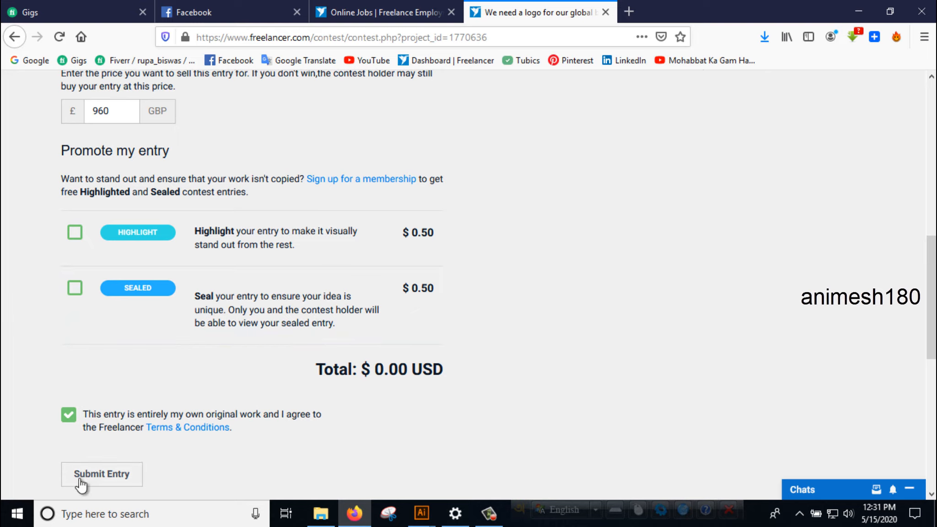
left_click(120, 473)
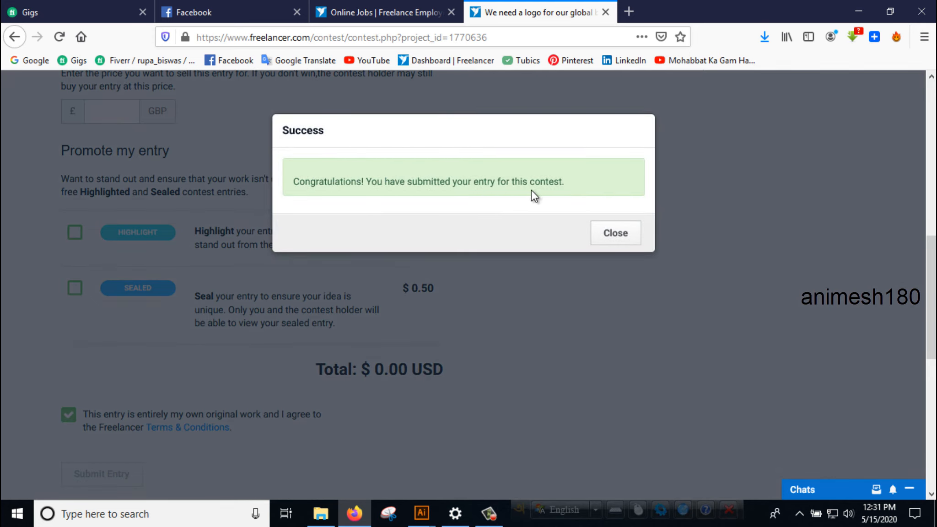
left_click(604, 234)
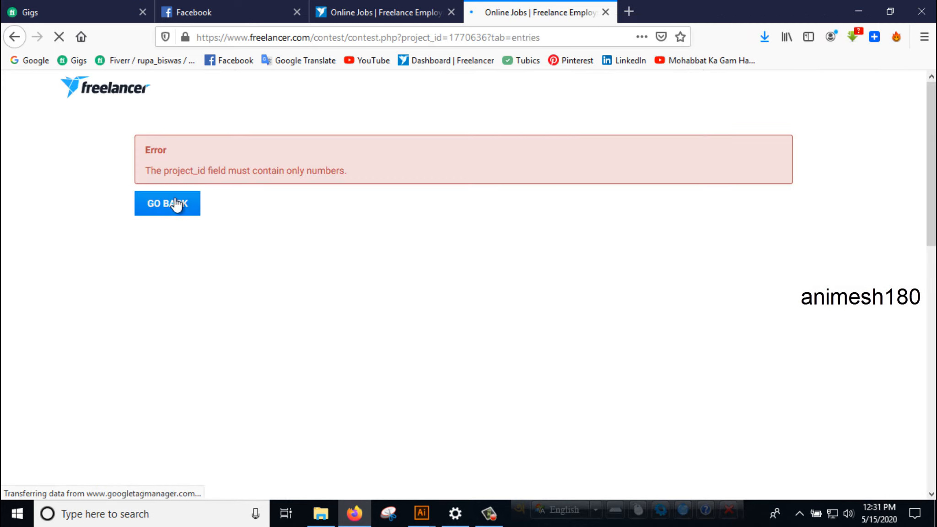
left_click(159, 213)
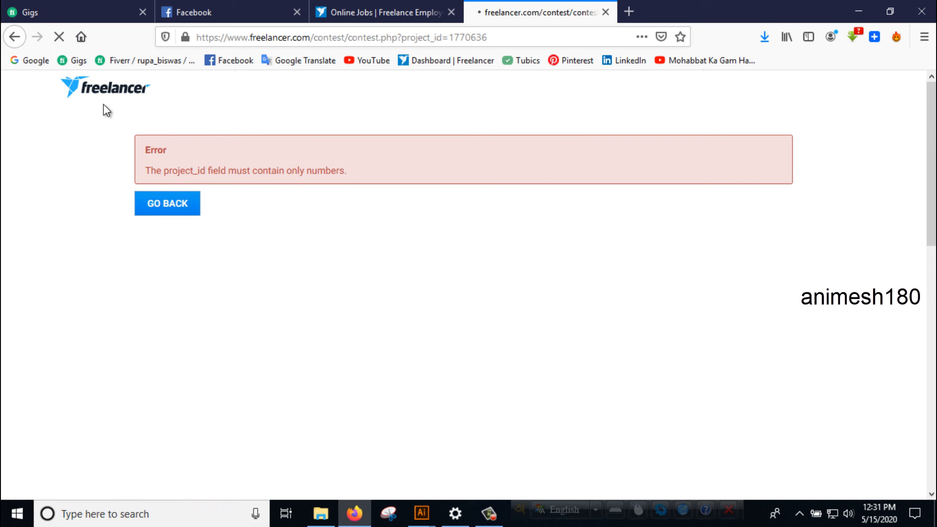